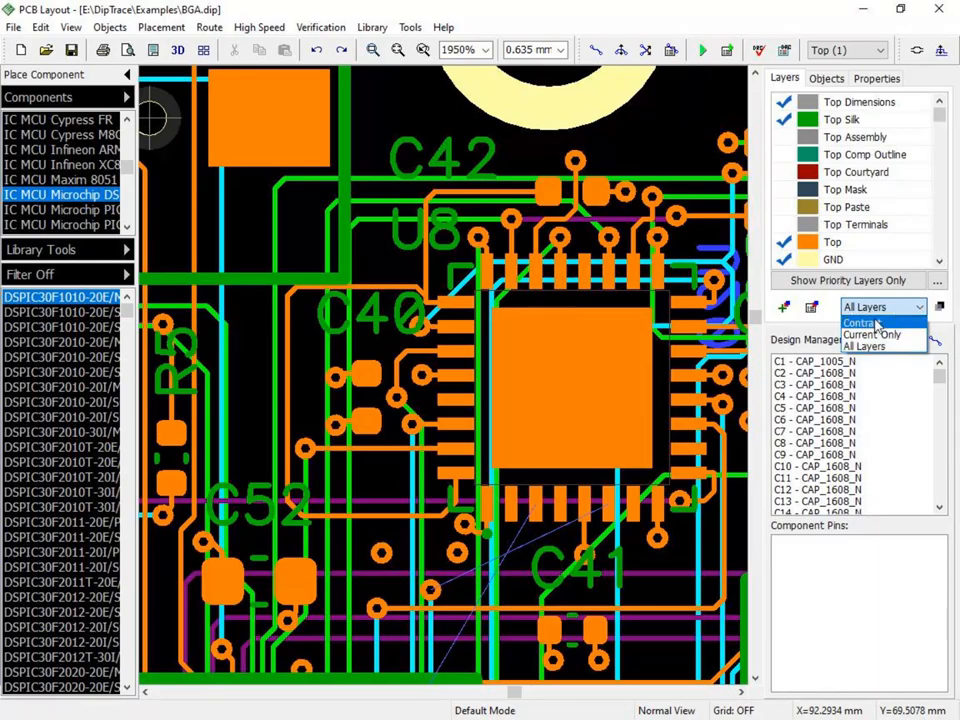
# - Set the layer display to Contrast, and start manual routing with the custom routing mode limited to 90 > 45 and 45 > 90 segments
pyautogui.click(864, 323)
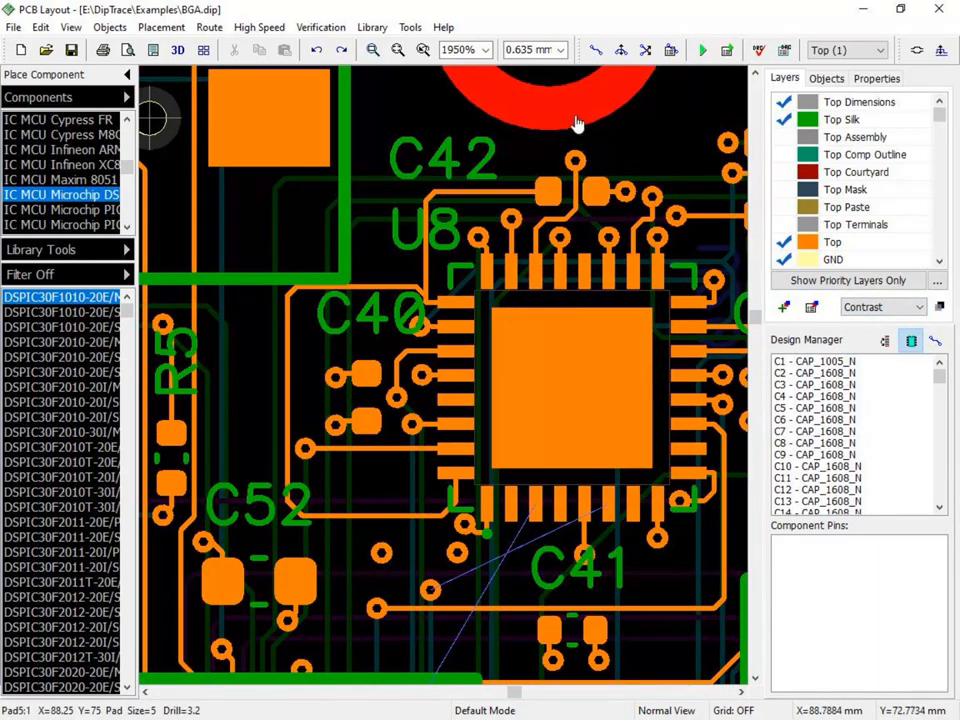
pyautogui.click(596, 50)
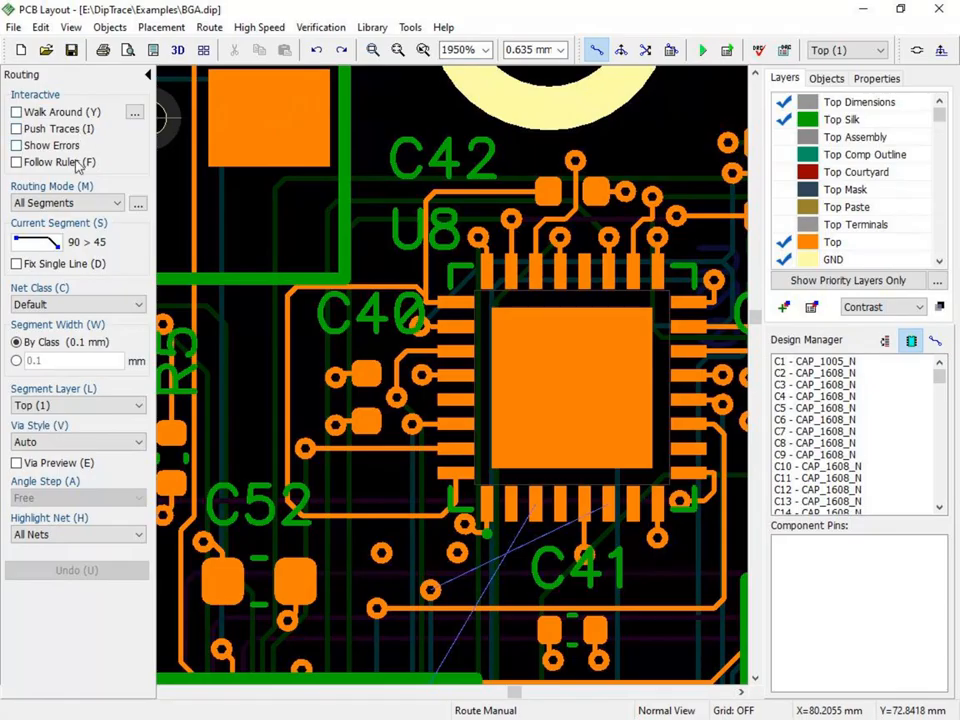
pyautogui.click(138, 203)
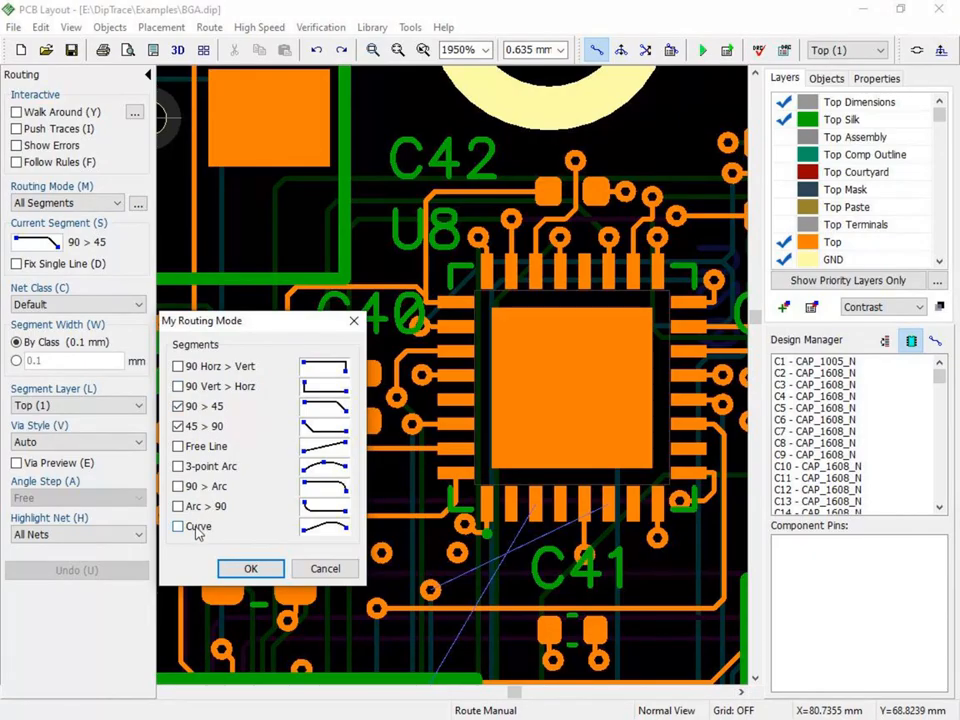
pyautogui.click(251, 570)
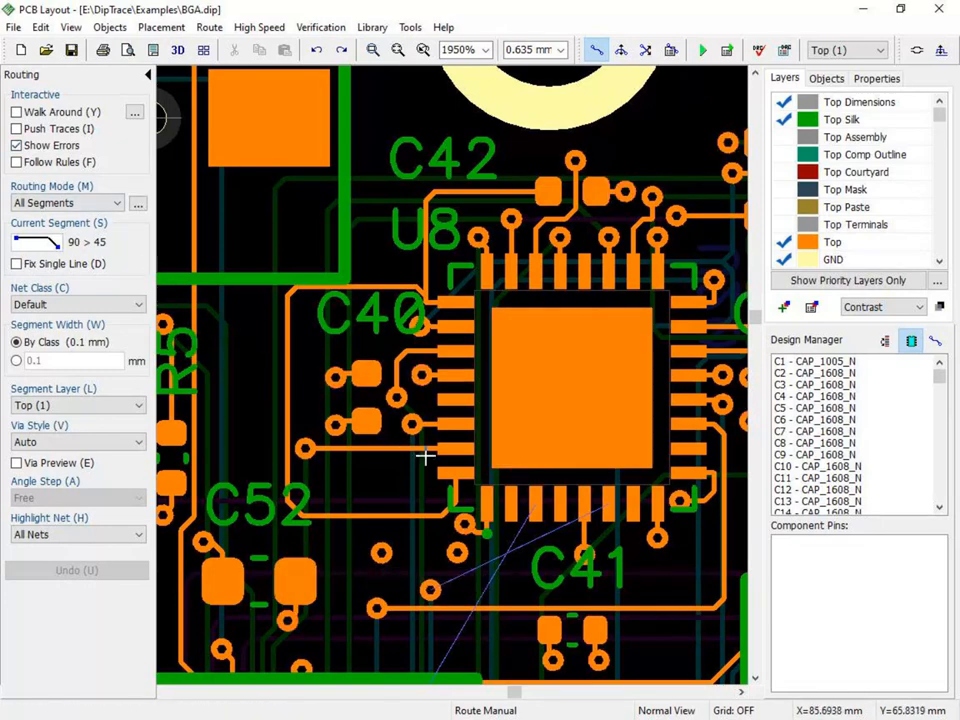
# - With Show Errors enabled, manually route a Top-layer trace from U8's lower-row pad to the Net 131 via below it
pyautogui.click(611, 512)
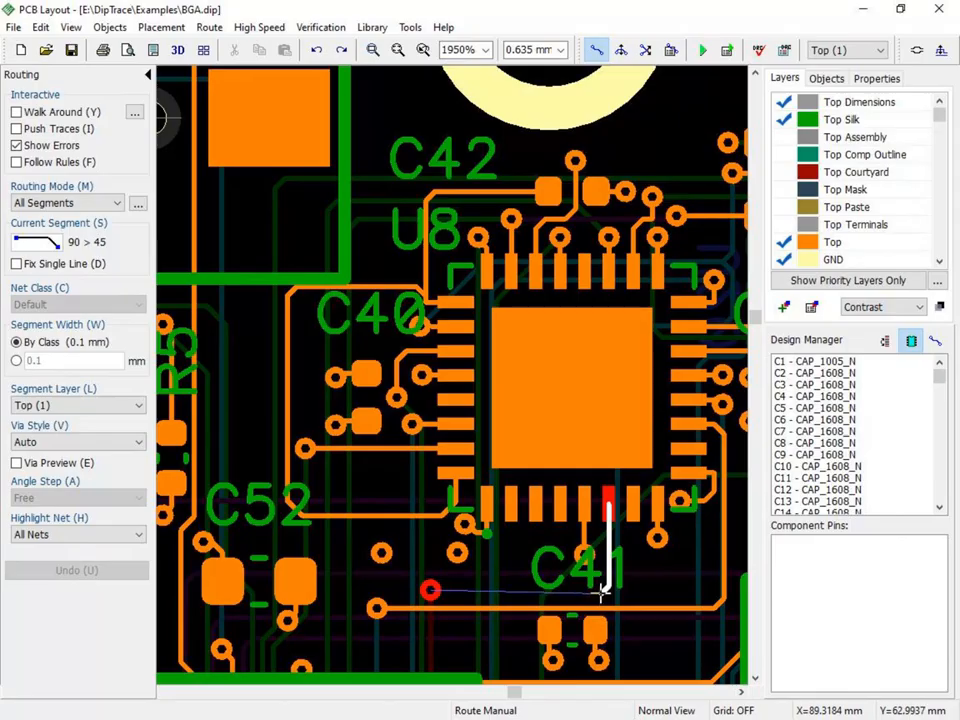
pyautogui.click(430, 590)
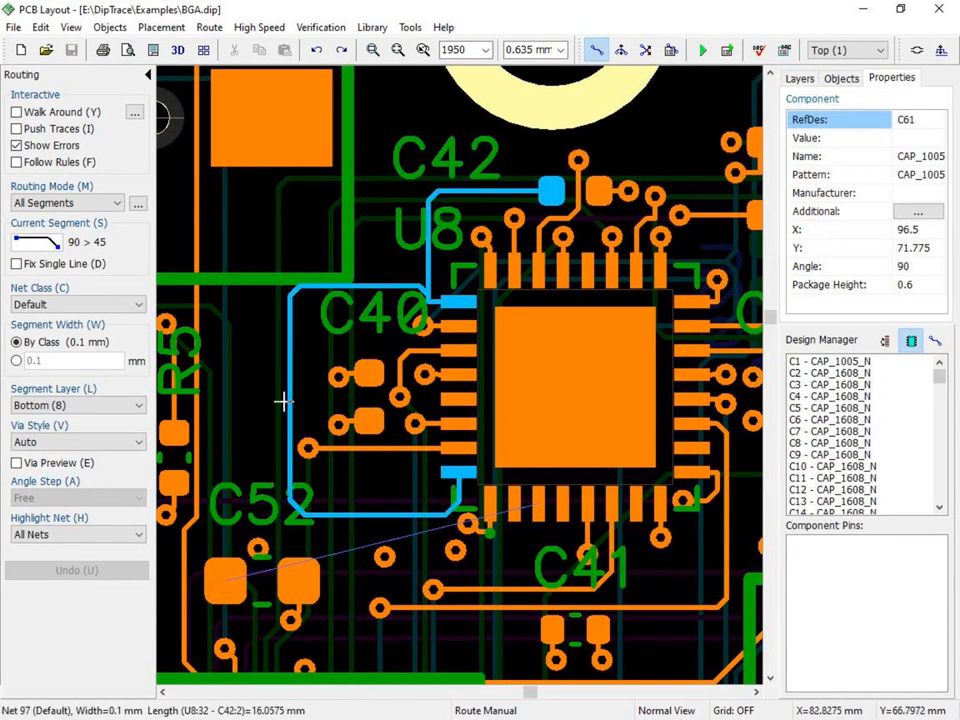
# - Enable Walk Around and route a trace from U8's unconnected lower-row pad around the vias to C52's outer pad
pyautogui.click(17, 113)
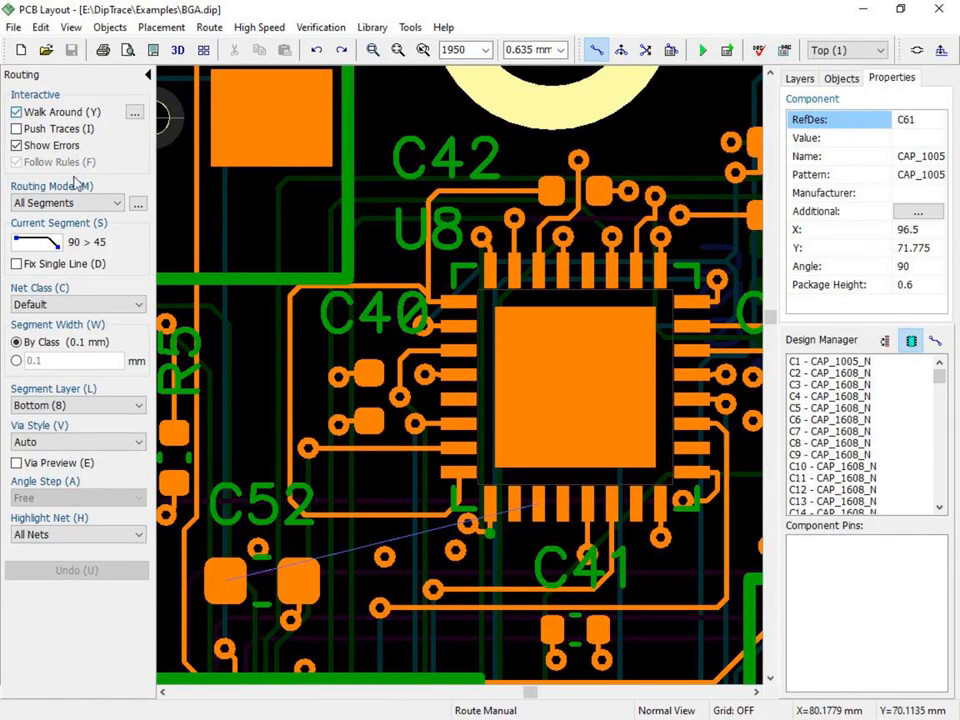
pyautogui.click(537, 508)
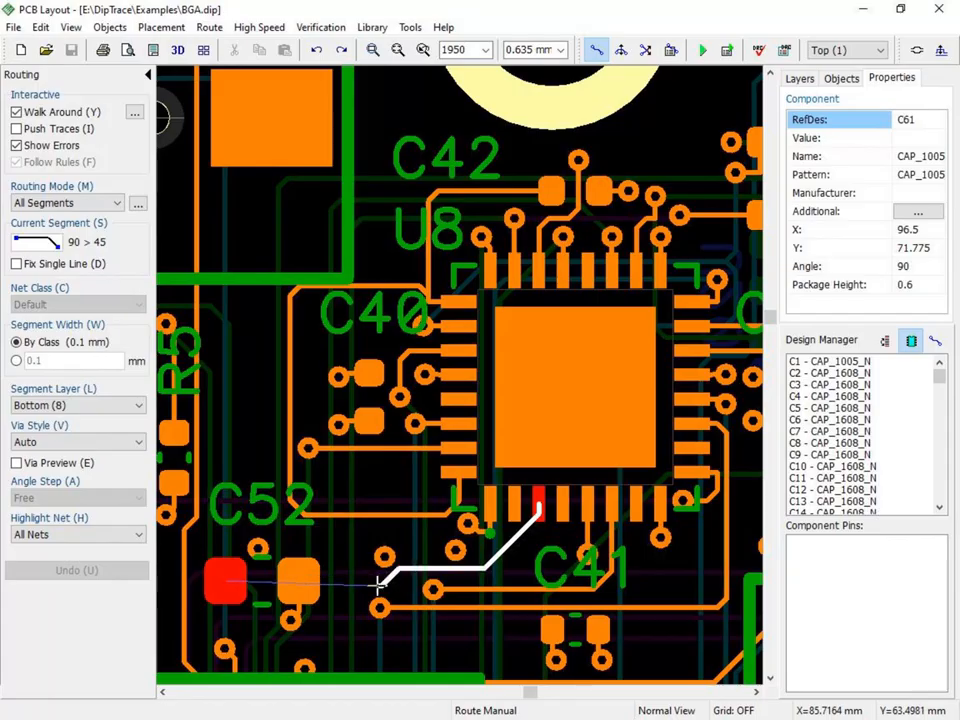
pyautogui.click(216, 578)
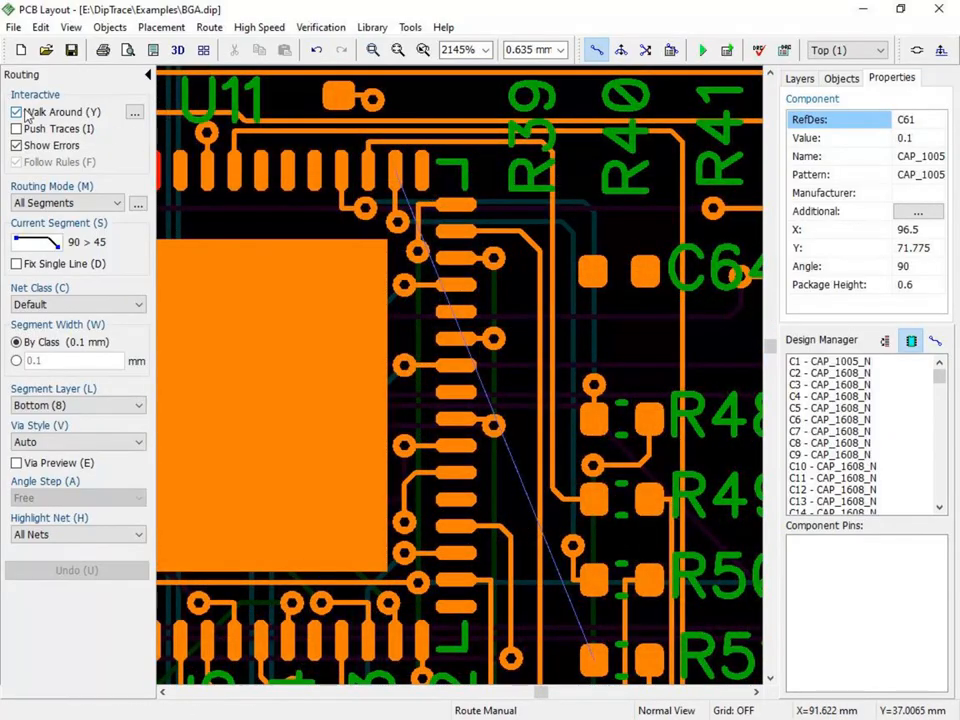
# - Replace Walk Around with Push Traces and route the Net 259 trace from U11's upper-row pad to R51's near pad
pyautogui.click(17, 112)
pyautogui.click(16, 129)
pyautogui.click(395, 173)
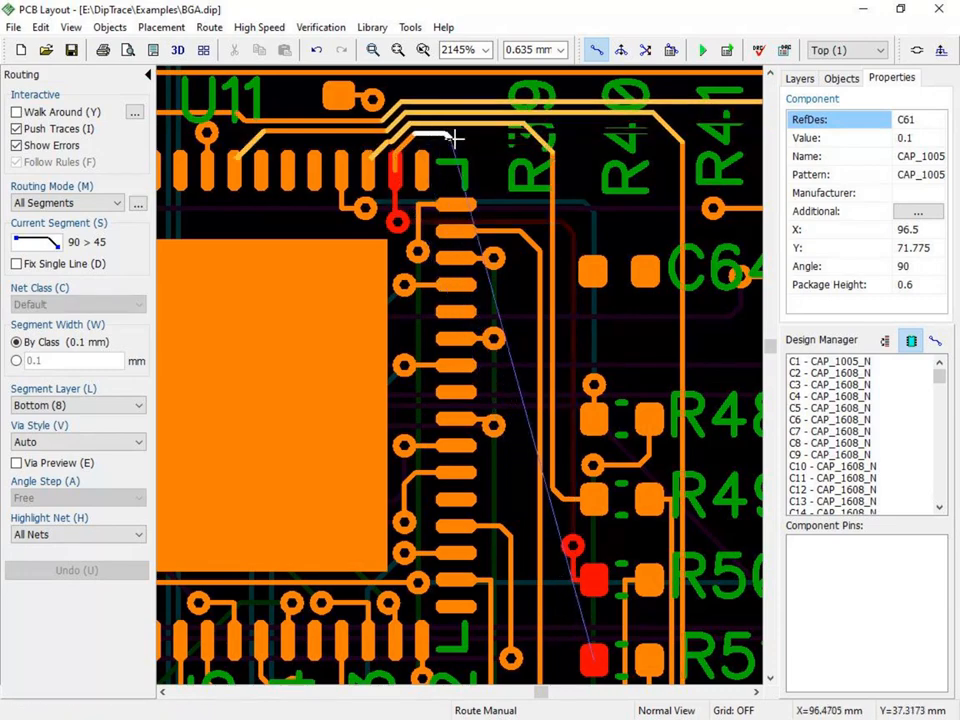
pyautogui.click(535, 141)
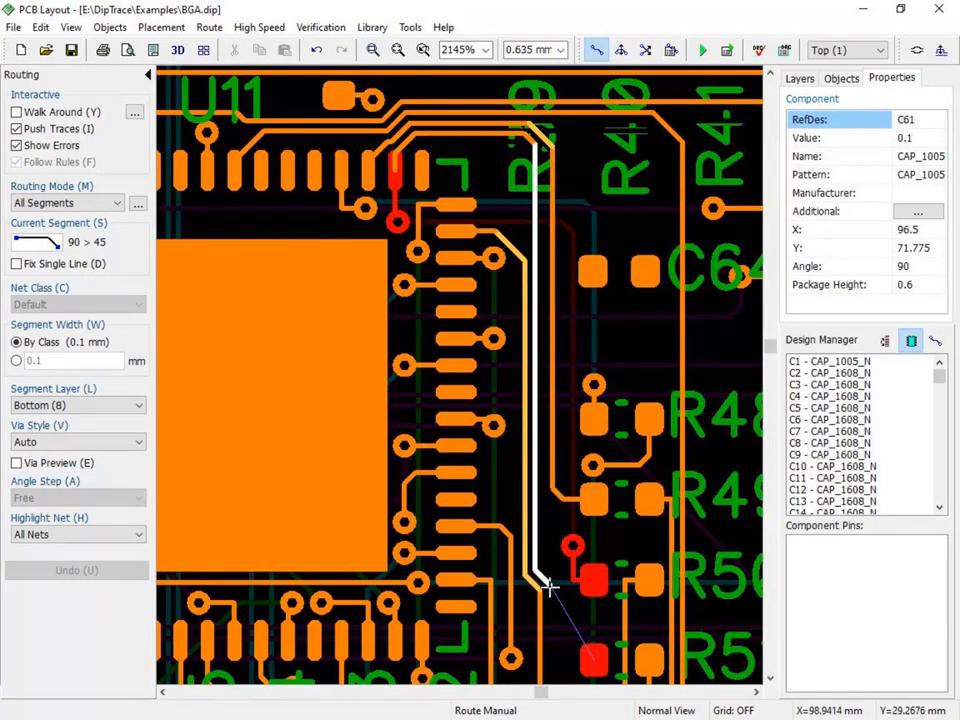
pyautogui.press('Escape')
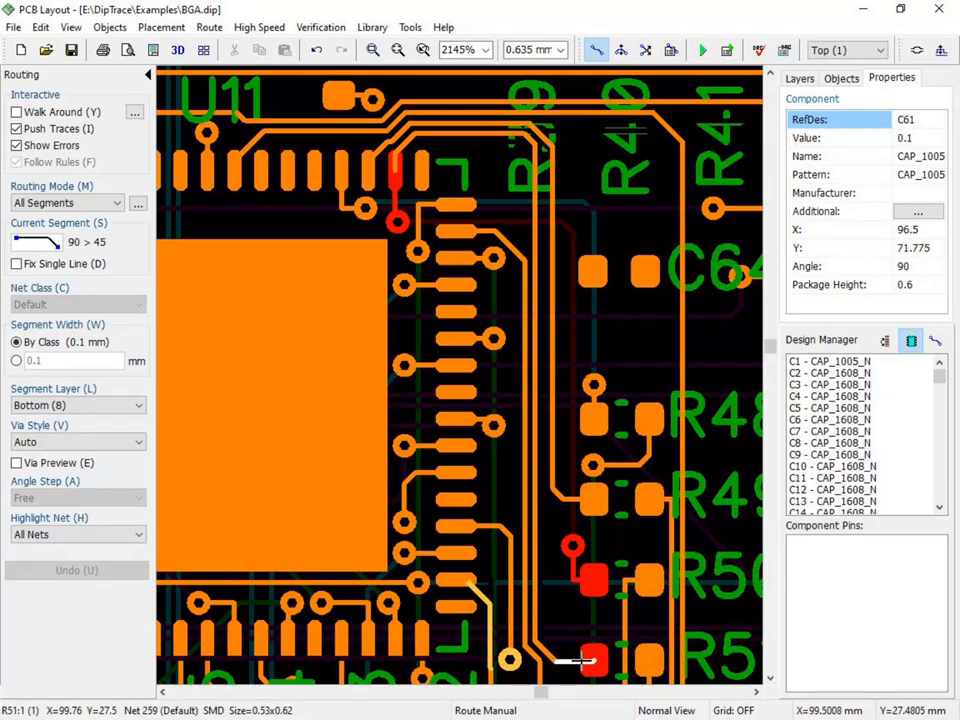
pyautogui.press('Escape')
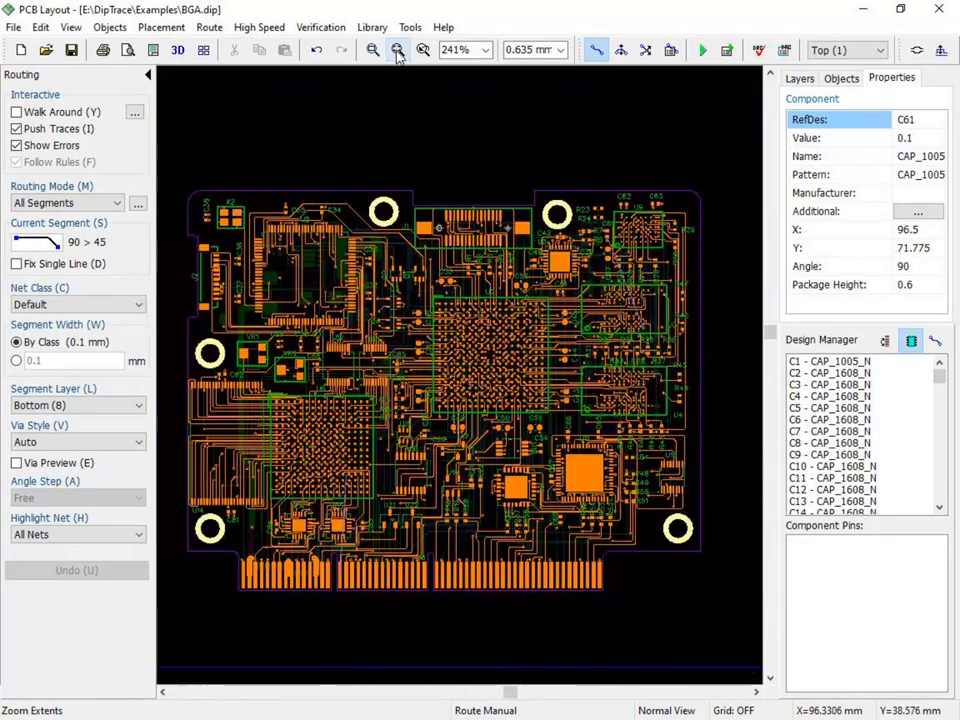
# - With Walk Around and Push Traces enabled, route Net 402 from the pad beside R6 through a via to the Bottom layer and C11's pad
pyautogui.click(374, 50)
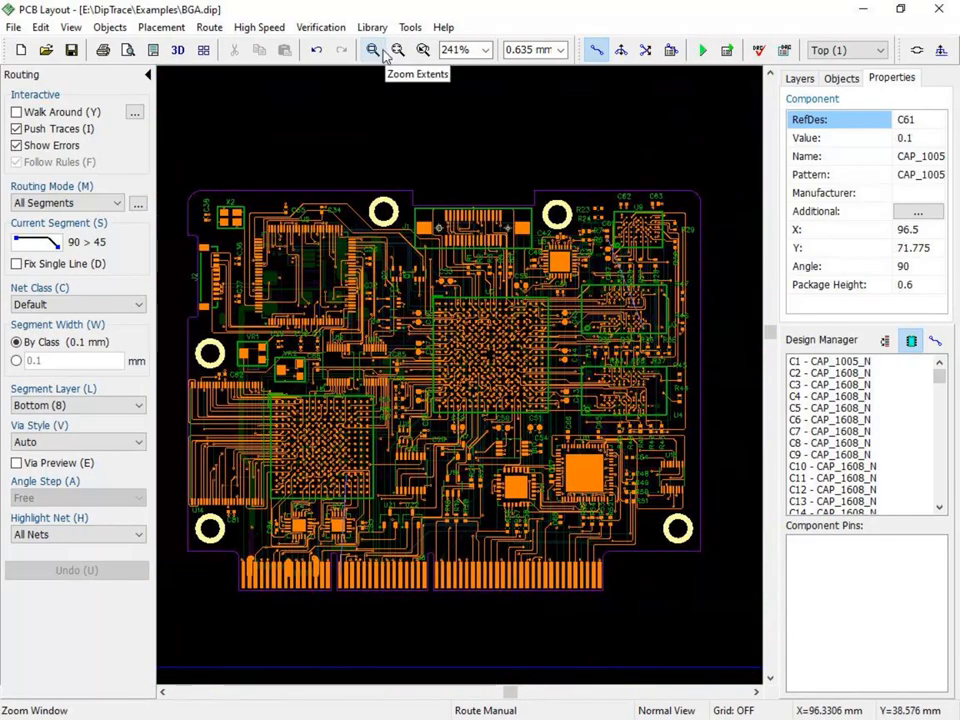
pyautogui.click(374, 51)
pyautogui.moveTo(441, 166); pyautogui.dragTo(508, 258)
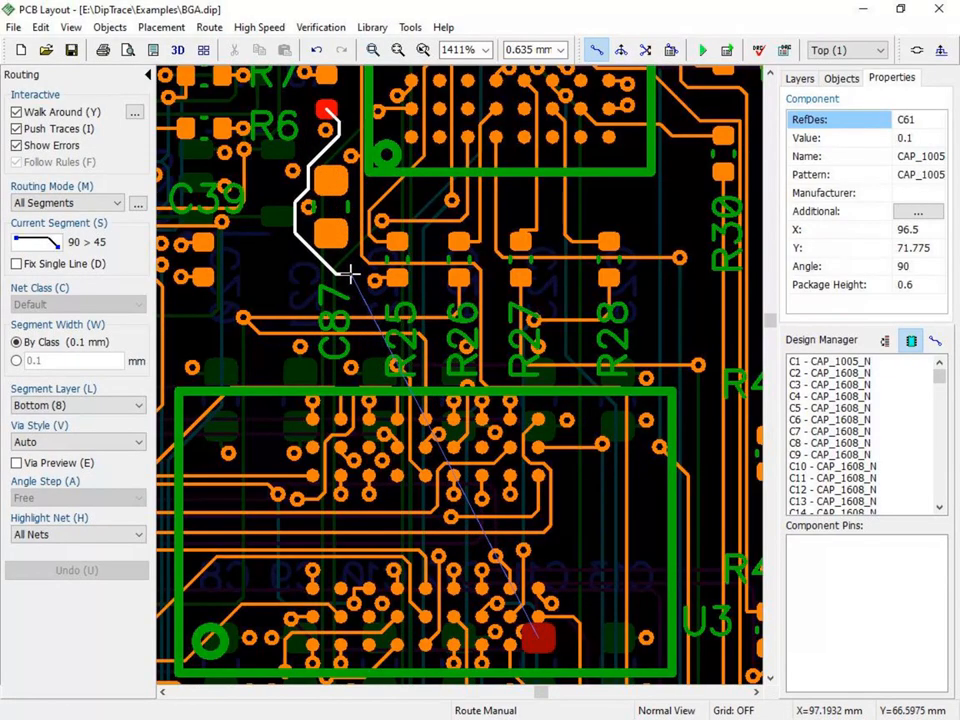
pyautogui.click(352, 273)
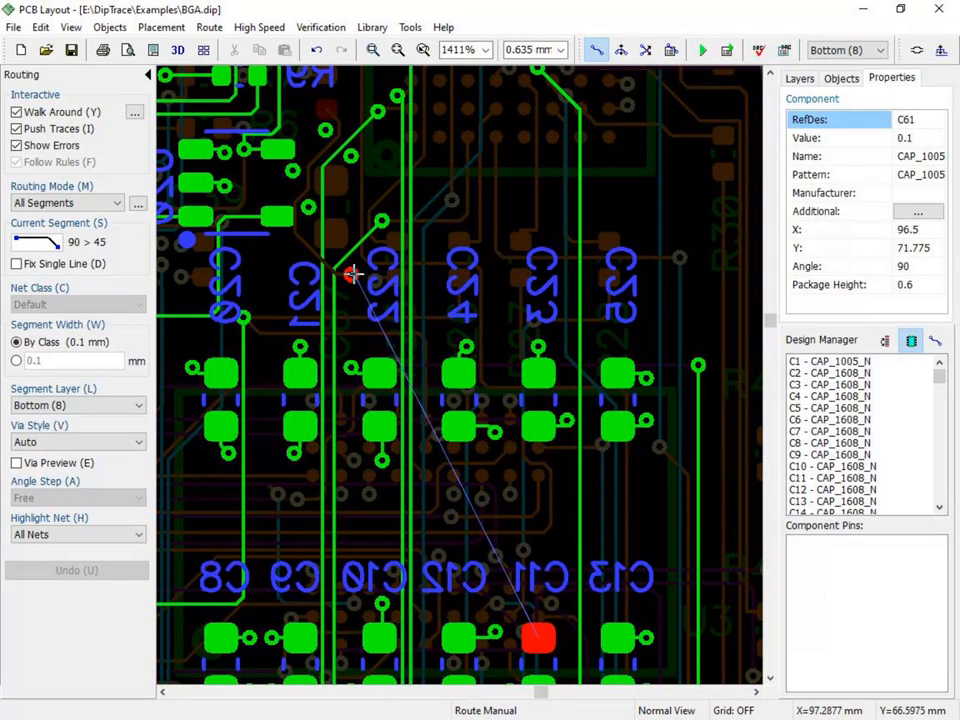
pyautogui.click(418, 342)
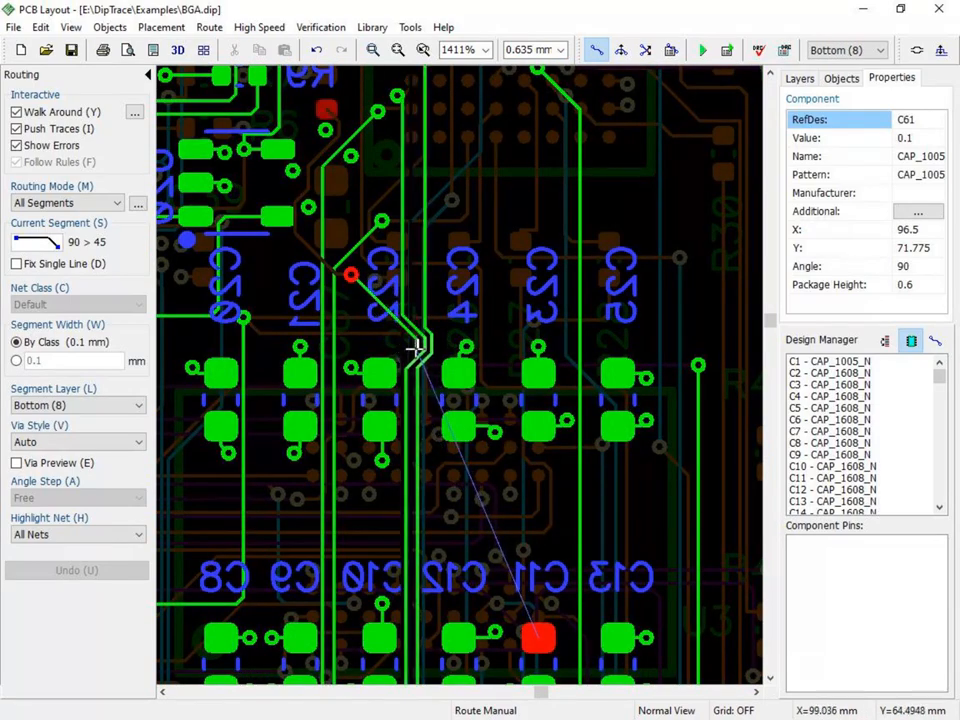
pyautogui.click(419, 460)
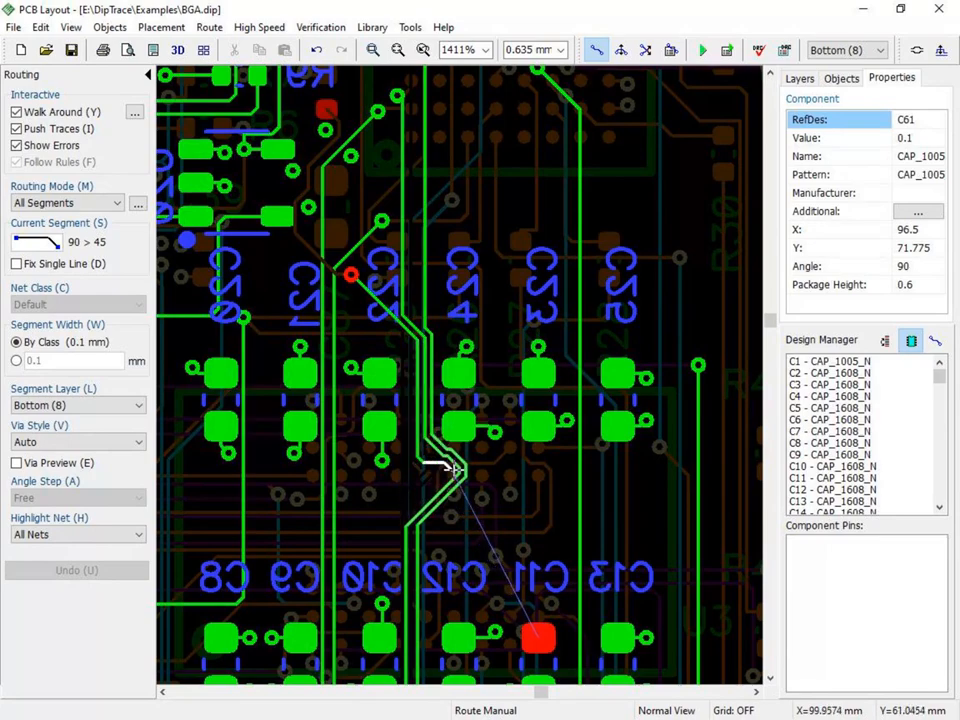
pyautogui.click(540, 475)
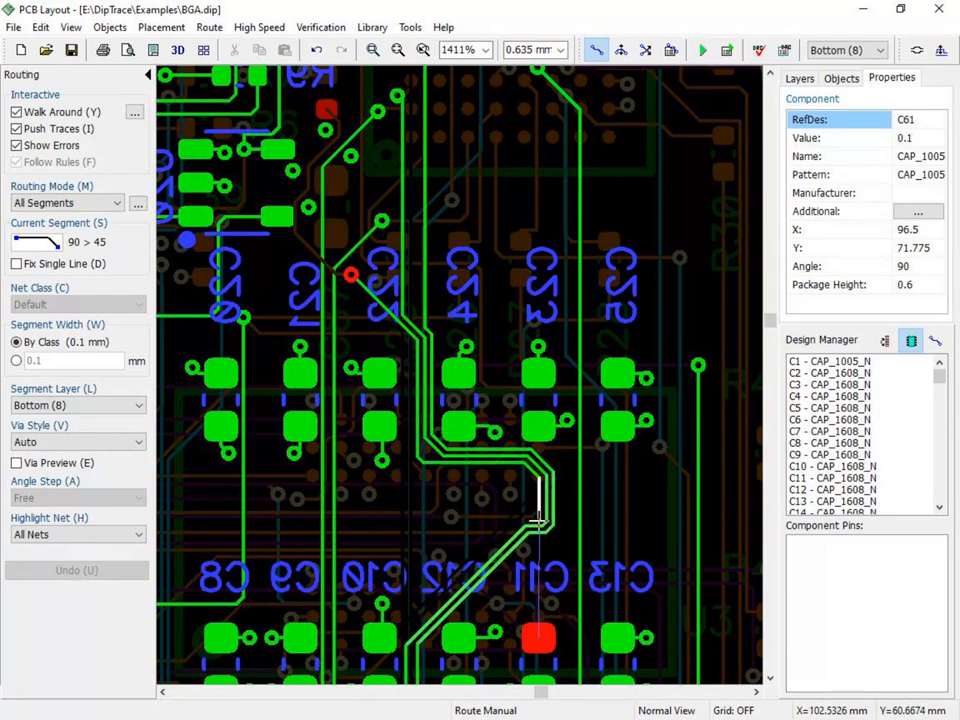
pyautogui.click(540, 633)
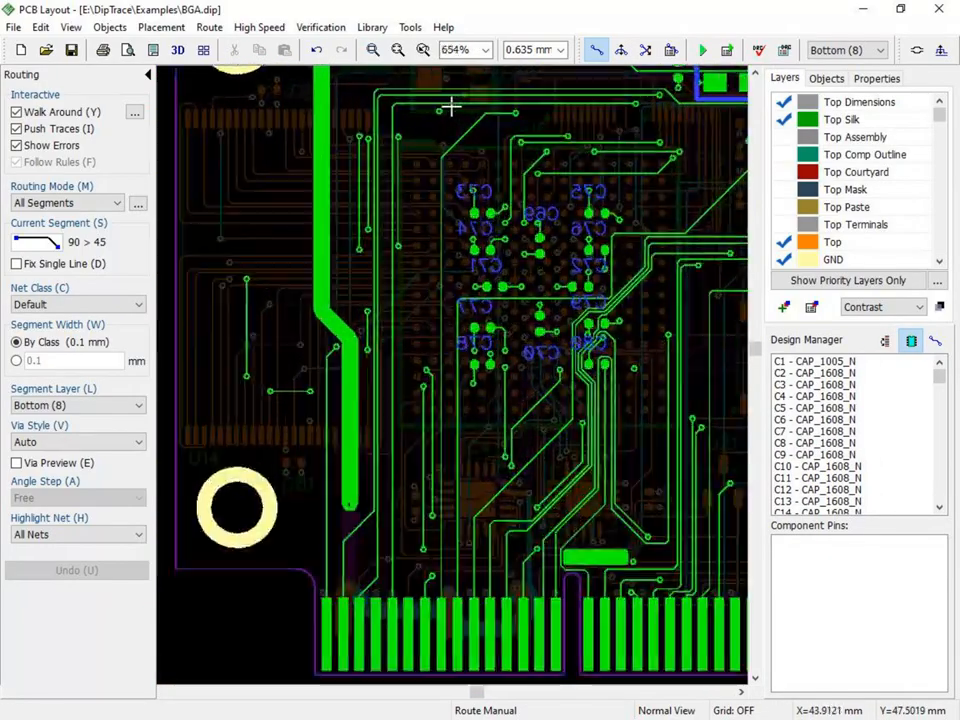
# - Leave manual routing and select the diagonal segment of the Net 182 trace above C73 in Free Trace Editing mode
pyautogui.scroll(11, 448, 108)
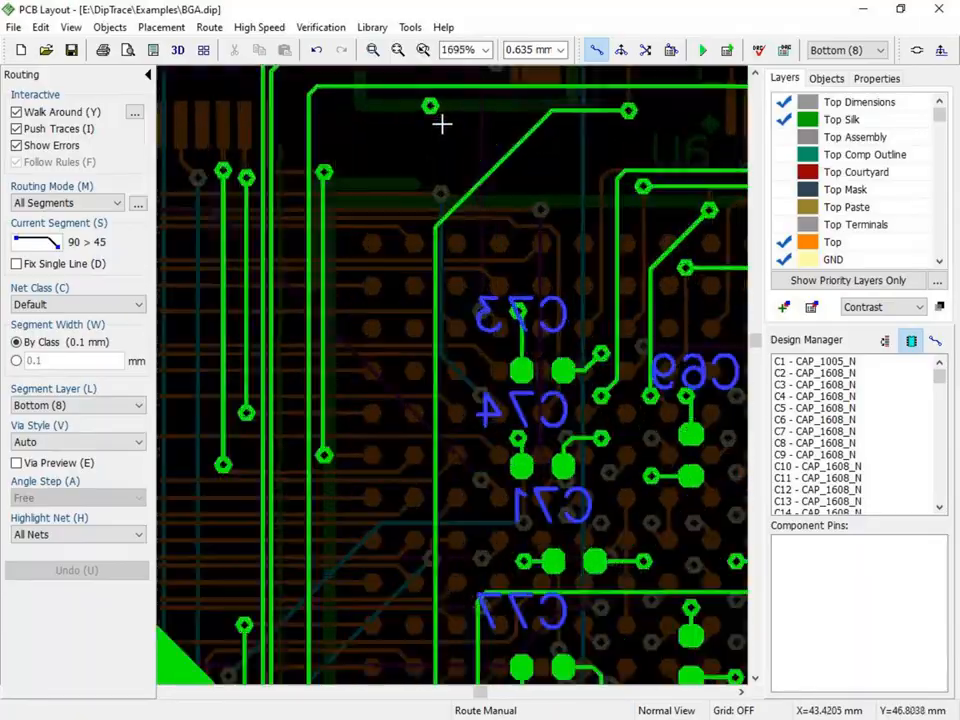
pyautogui.moveTo(443, 150); pyautogui.dragTo(429, 280, button='middle')
pyautogui.press('Escape')
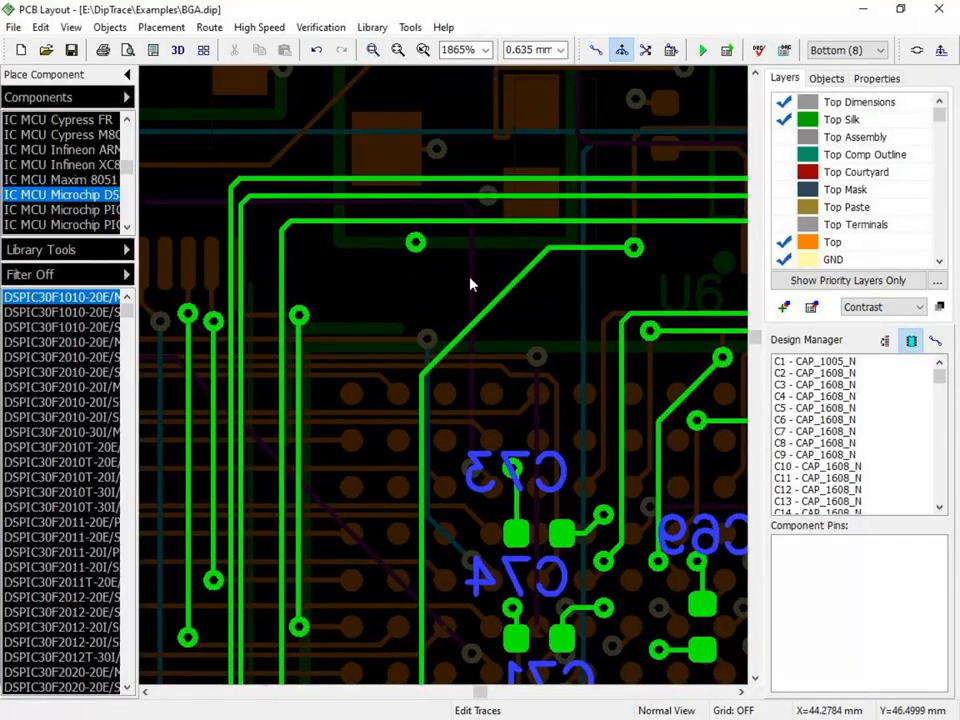
pyautogui.press('f')
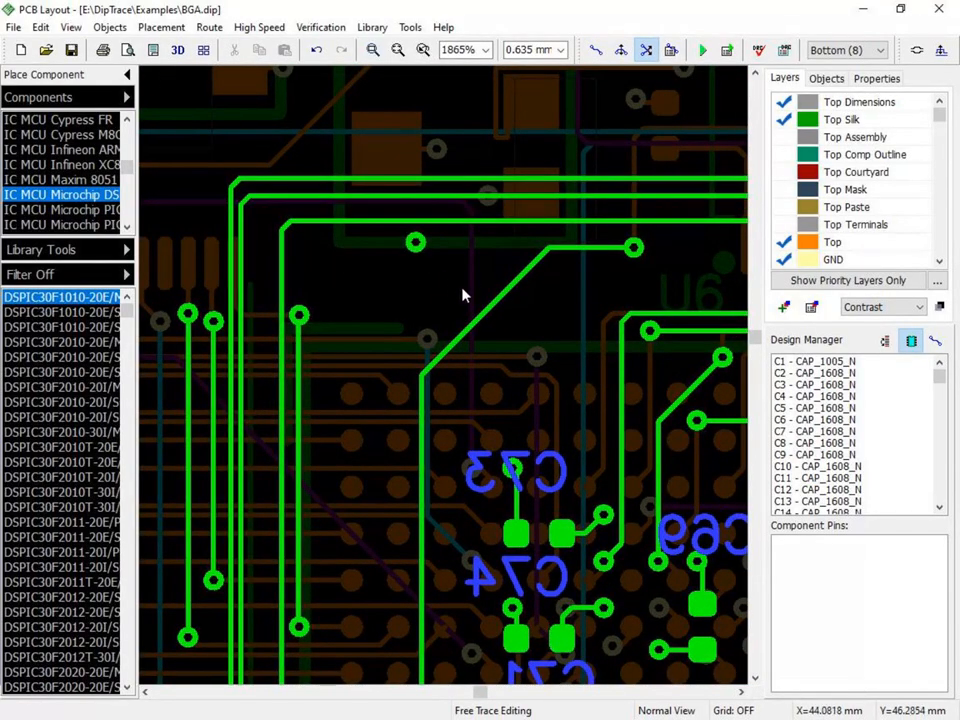
pyautogui.click(487, 314)
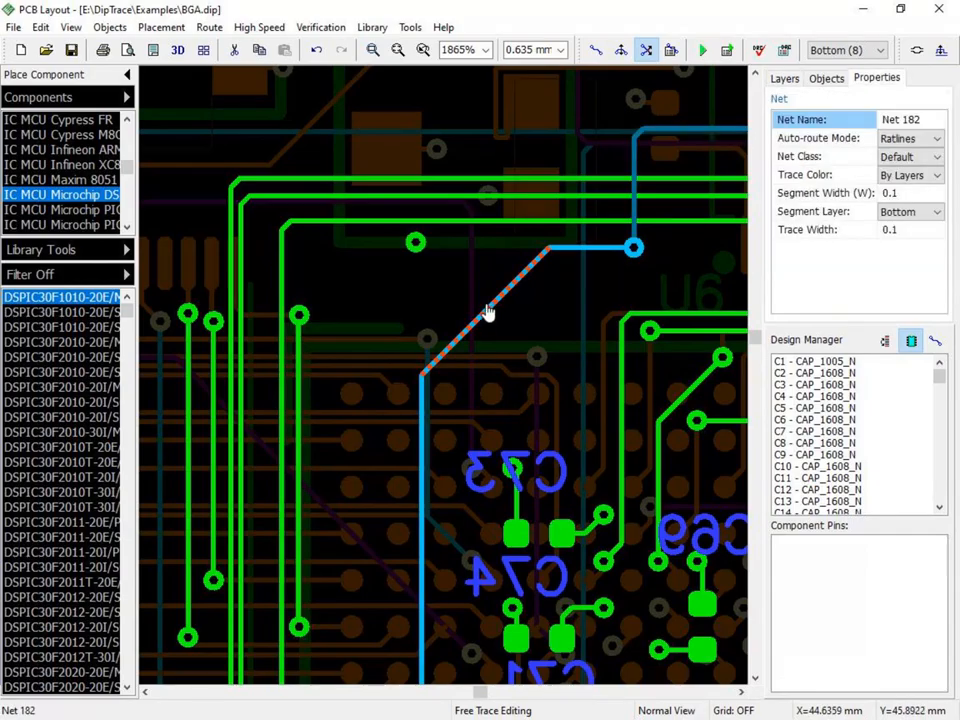
# - In Edit Traces mode, cycle the selection through segment, trace and net, and shift the diagonal Net 182 segment slightly down and right
pyautogui.click(621, 50)
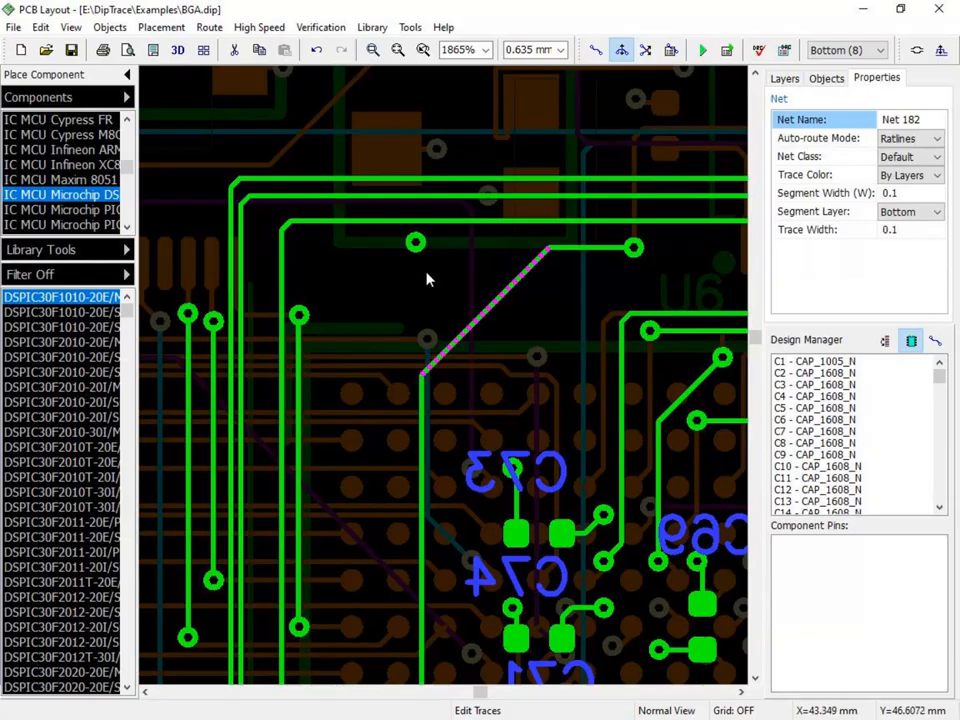
pyautogui.press('Tab')
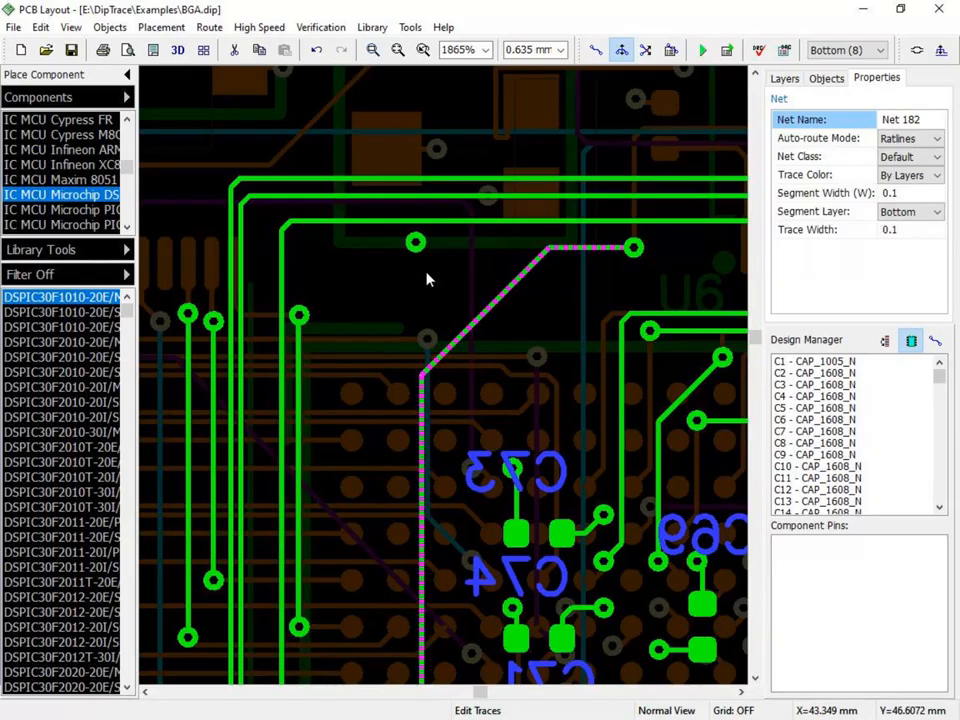
pyautogui.press('Tab')
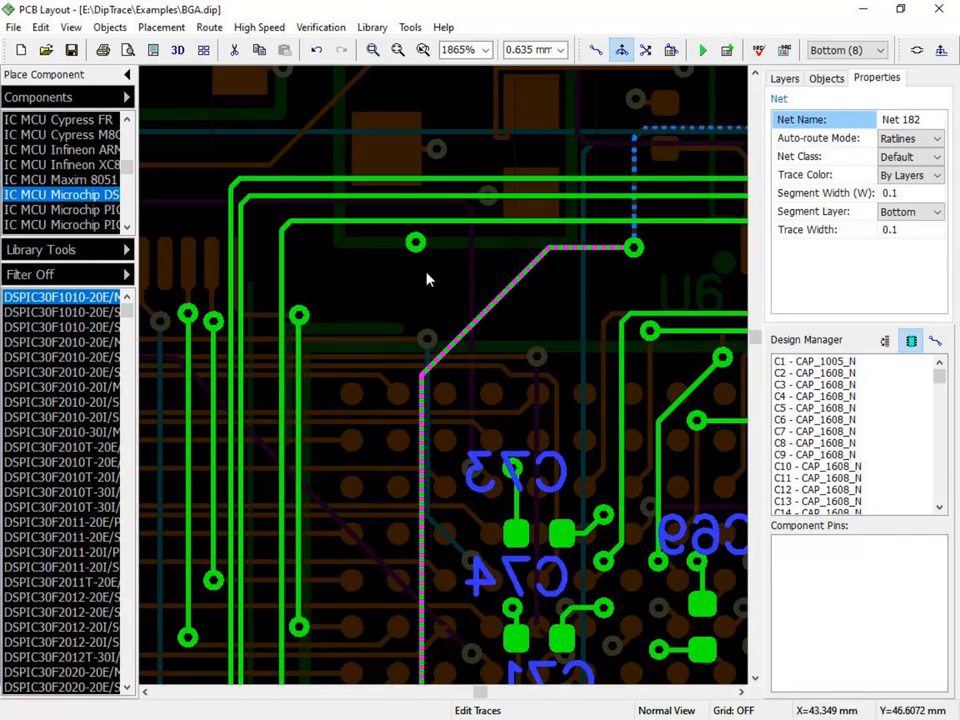
pyautogui.press('Tab')
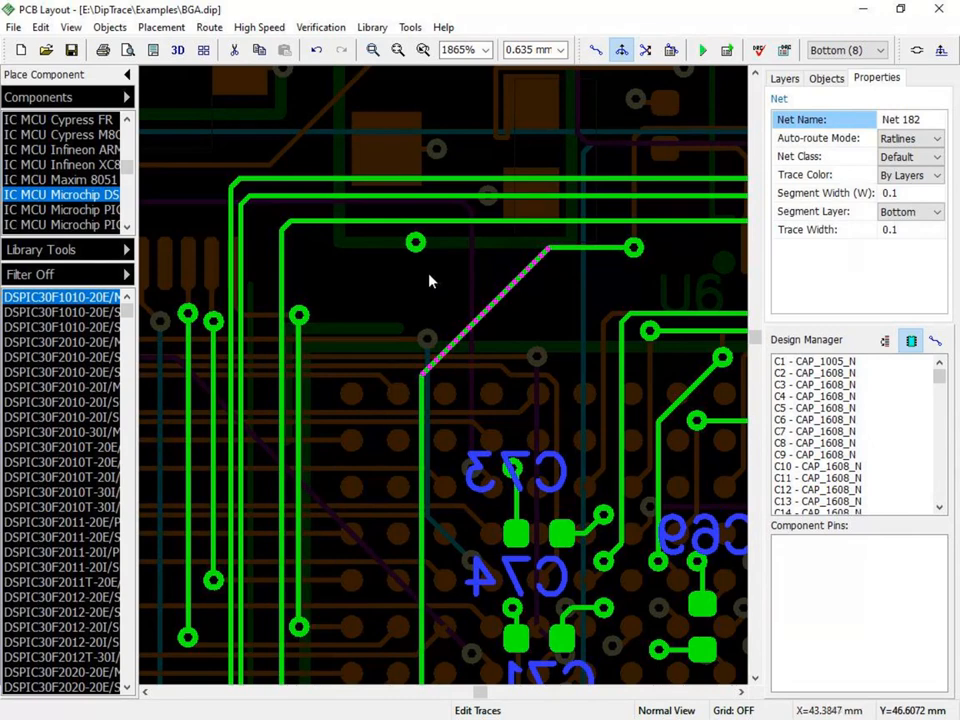
pyautogui.moveTo(480, 317)
pyautogui.mouseDown()
pyautogui.moveTo(450, 274)
pyautogui.moveTo(427, 262)
pyautogui.moveTo(466, 313)
pyautogui.mouseUp()
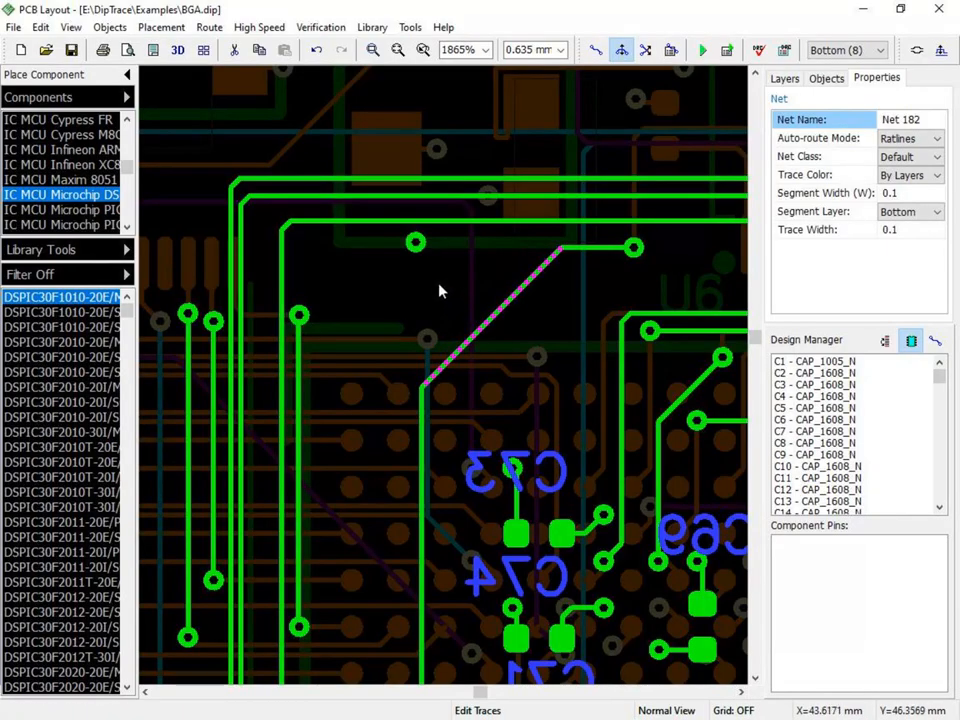
# - Try moving the diagonal Net 182 segment and its upper corner node in Free Trace Editing mode, undoing each move
pyautogui.click(646, 49)
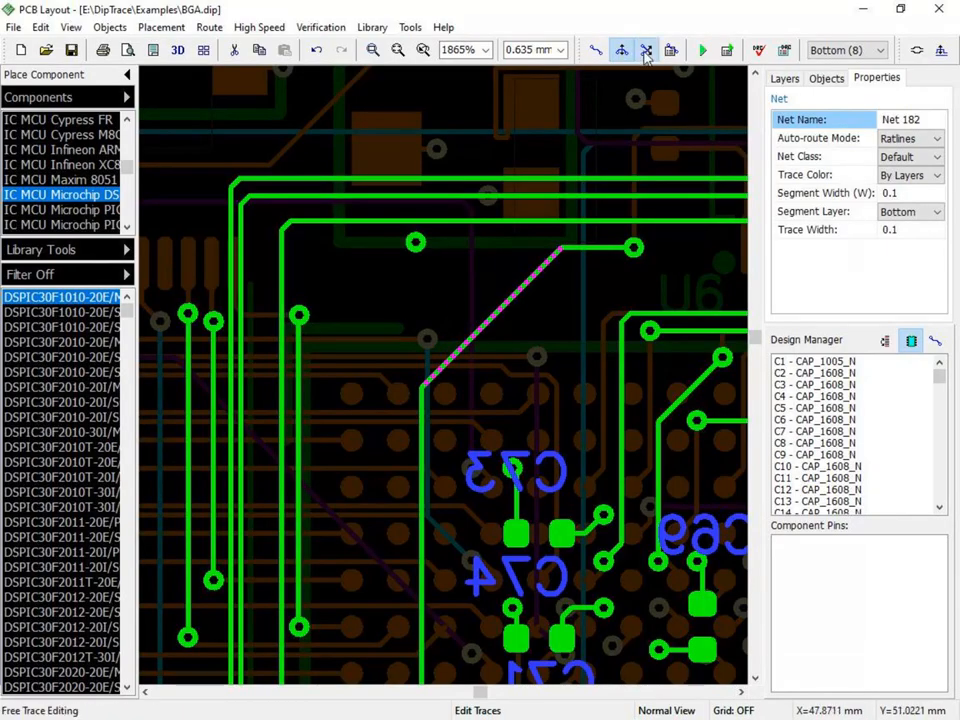
pyautogui.moveTo(518, 303)
pyautogui.mouseDown()
pyautogui.moveTo(561, 261)
pyautogui.moveTo(390, 300)
pyautogui.moveTo(495, 318)
pyautogui.mouseUp()
pyautogui.click(316, 49)
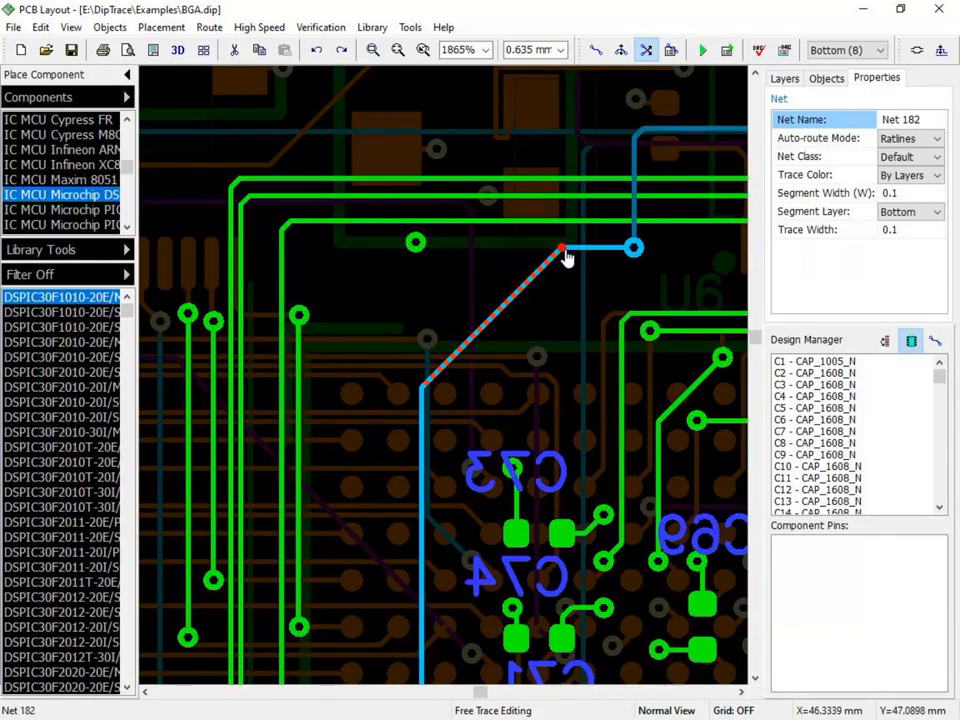
pyautogui.moveTo(564, 253)
pyautogui.mouseDown()
pyautogui.moveTo(551, 206)
pyautogui.moveTo(576, 298)
pyautogui.moveTo(560, 252)
pyautogui.mouseUp()
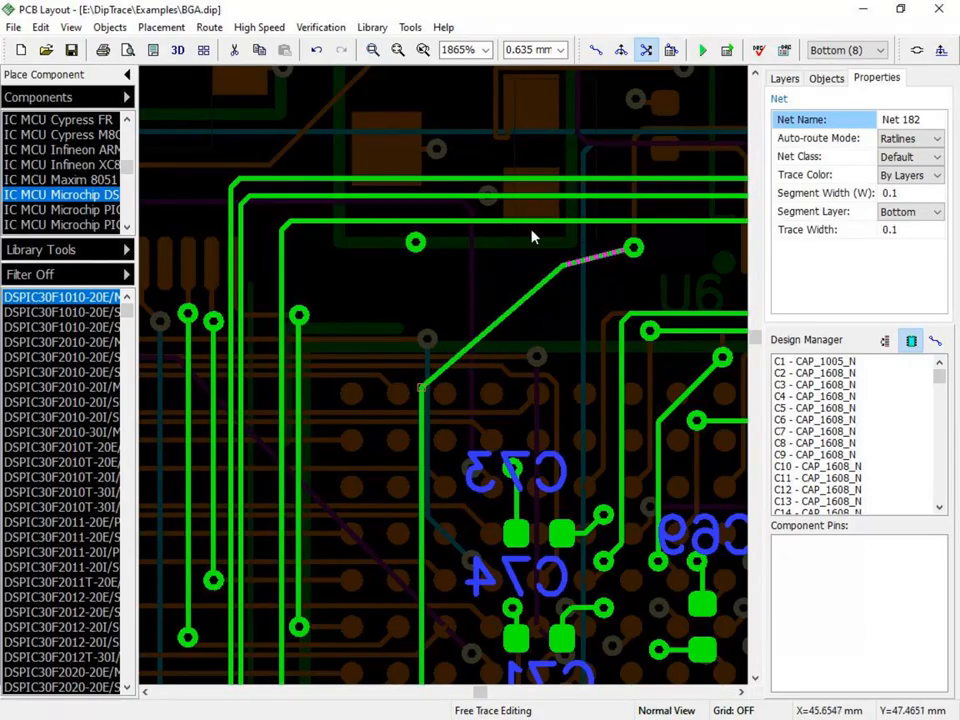
pyautogui.click(317, 49)
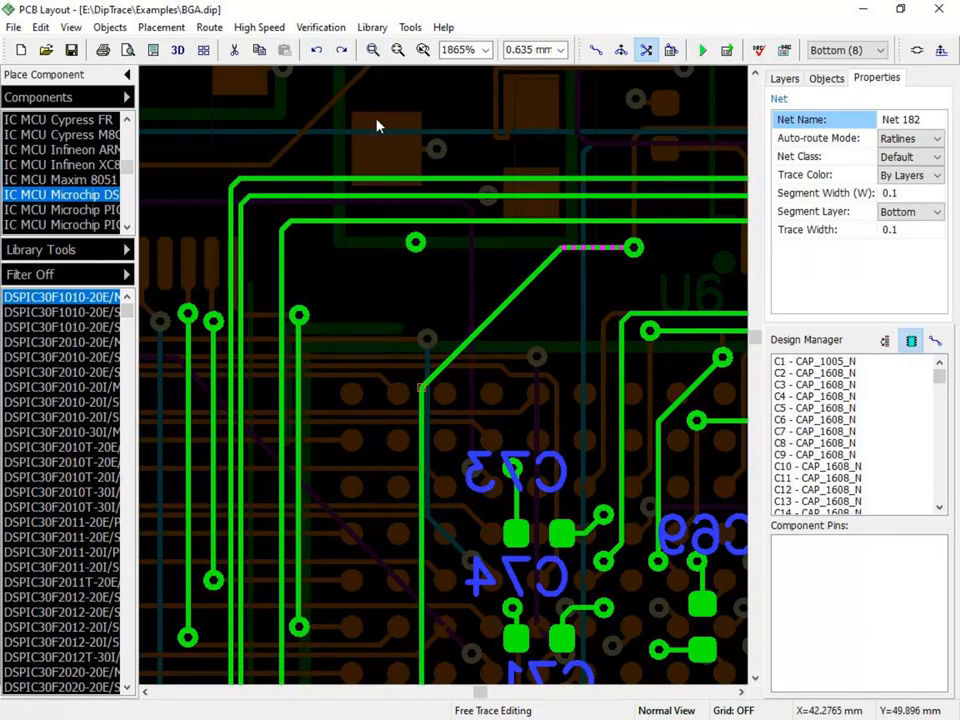
# - In Edit Traces mode, add two nodes to the upper horizontal segment of the Net 170 trace, one on each side of the nearby via
pyautogui.click(621, 49)
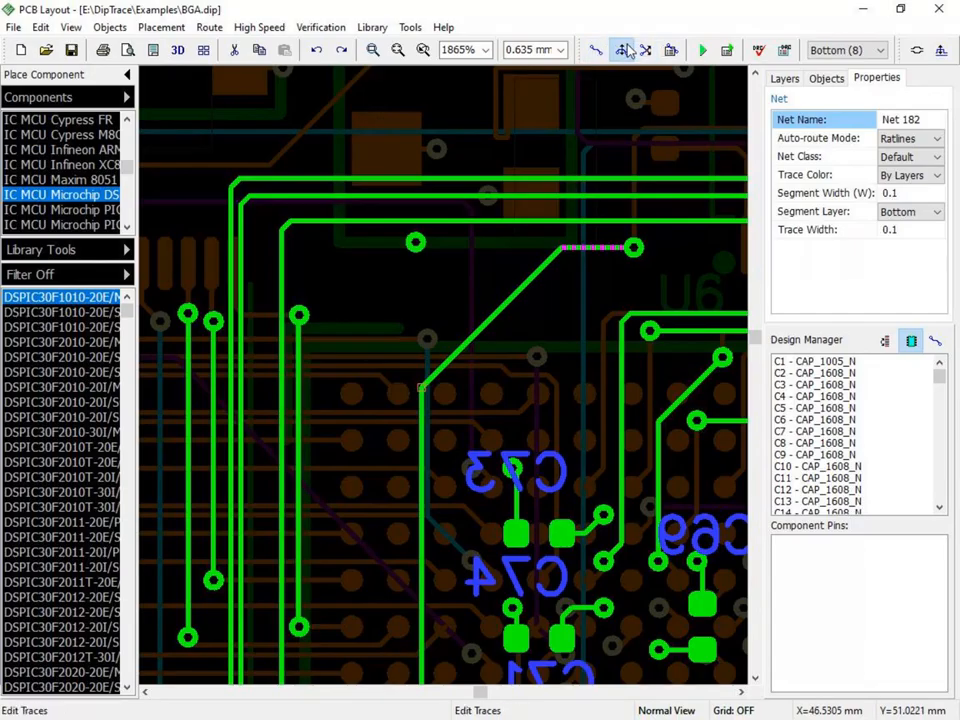
pyautogui.click(339, 218)
pyautogui.rightClick(341, 226)
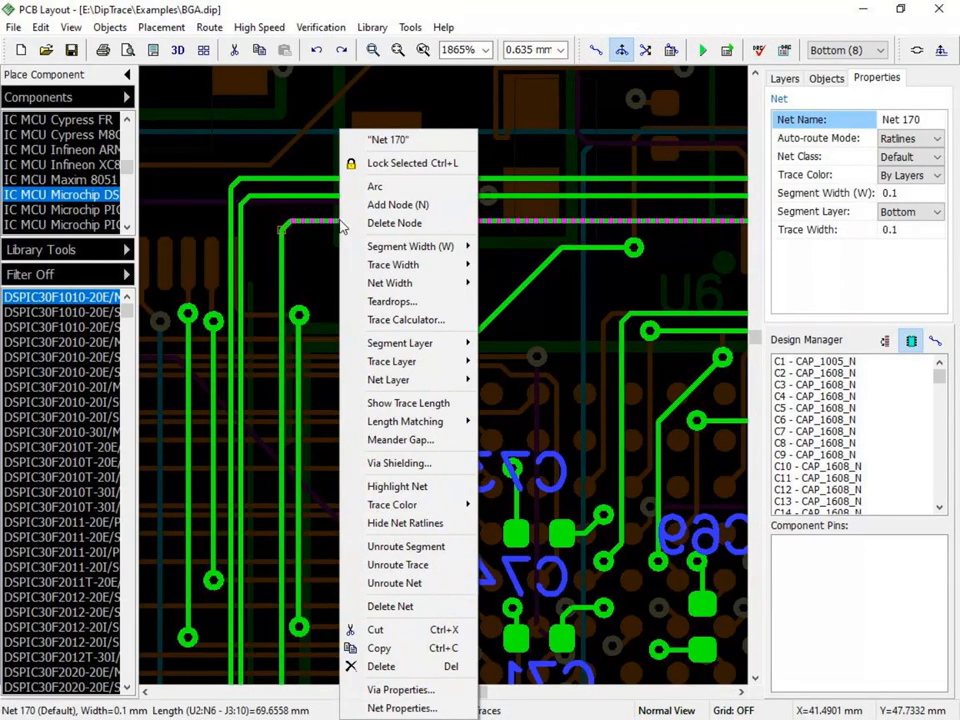
pyautogui.click(379, 204)
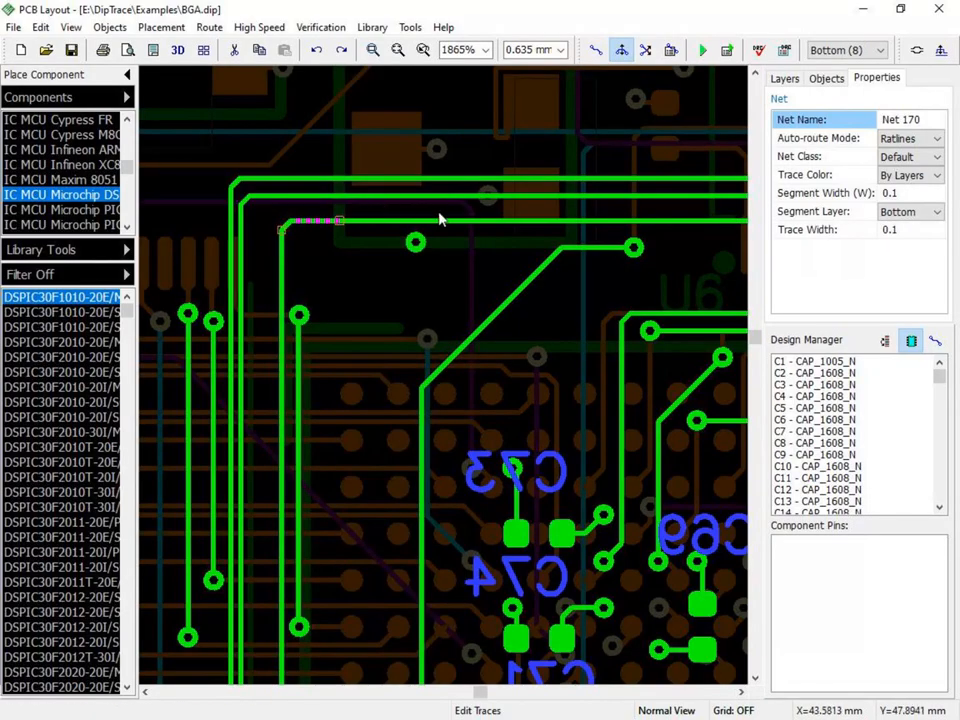
pyautogui.rightClick(485, 219)
pyautogui.click(506, 207)
# - Reshape the Net 170 segment between the two new nodes into a detour below the via with diagonal sections on both sides
pyautogui.moveTo(381, 218); pyautogui.dragTo(364, 245)
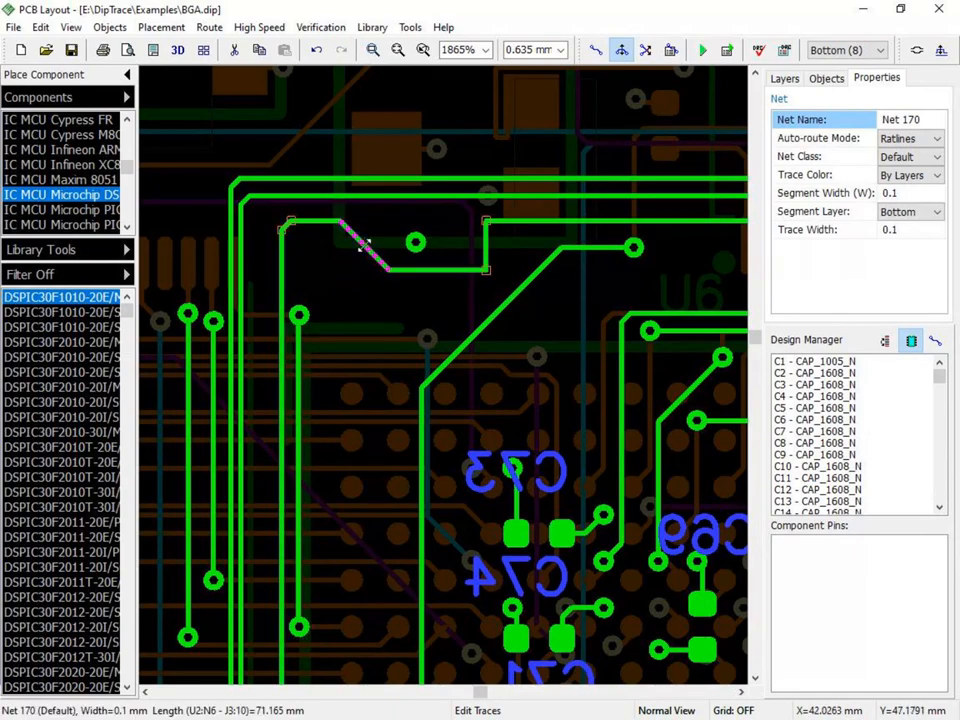
pyautogui.moveTo(486, 271); pyautogui.dragTo(451, 264)
pyautogui.click(488, 268)
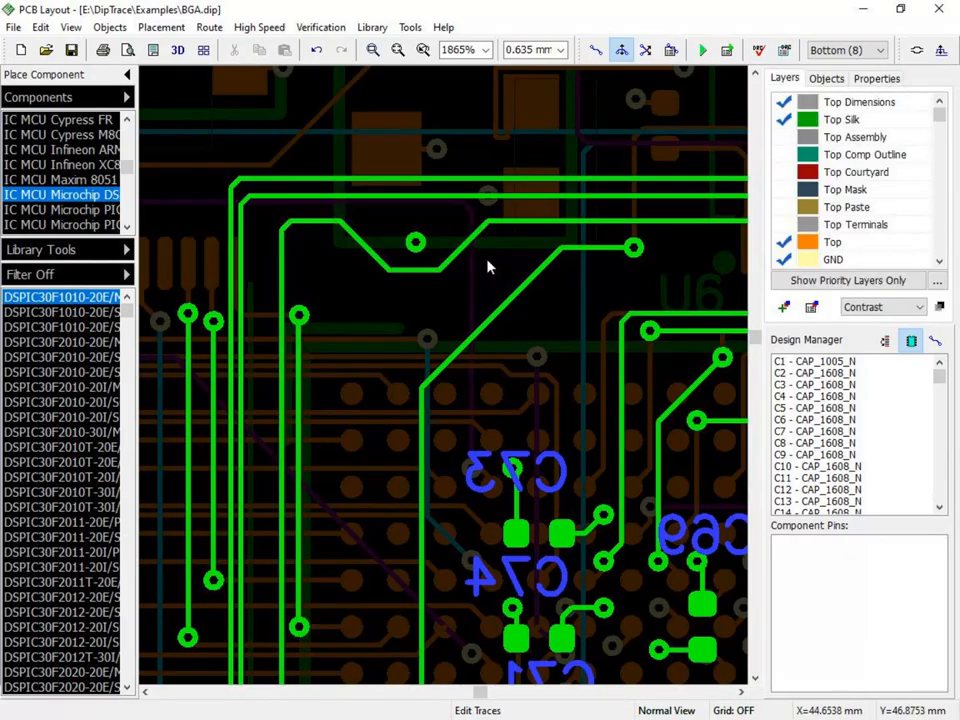
# - Move the diagonal Net 170 segment beside the via, on the side nearer the trace's rounded corner, to the Top layer
pyautogui.click(358, 243)
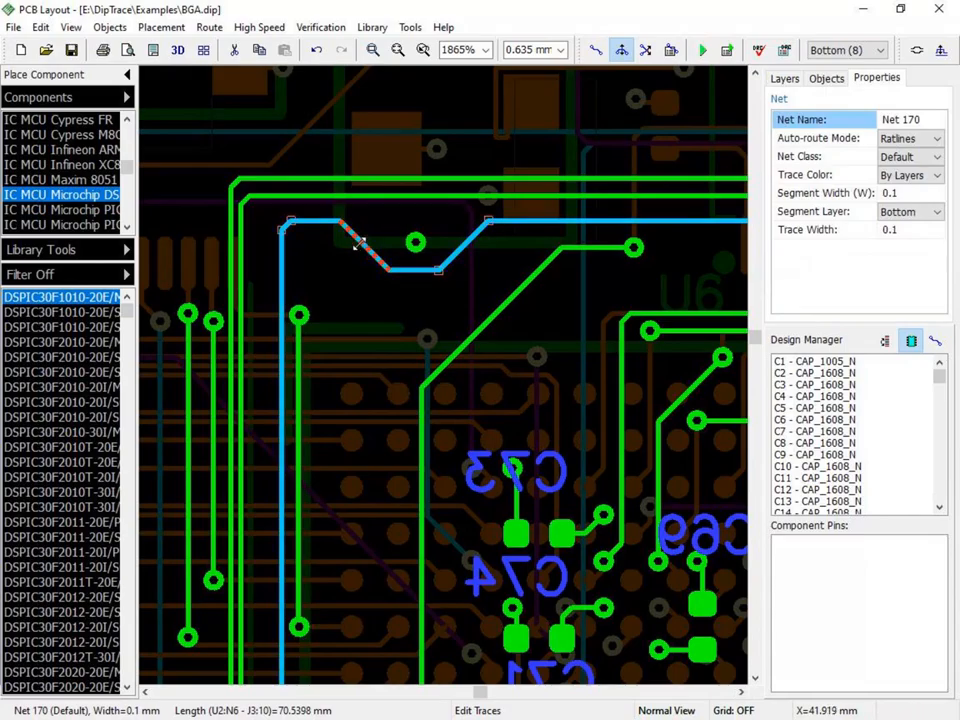
pyautogui.rightClick(358, 244)
pyautogui.moveTo(373, 256)
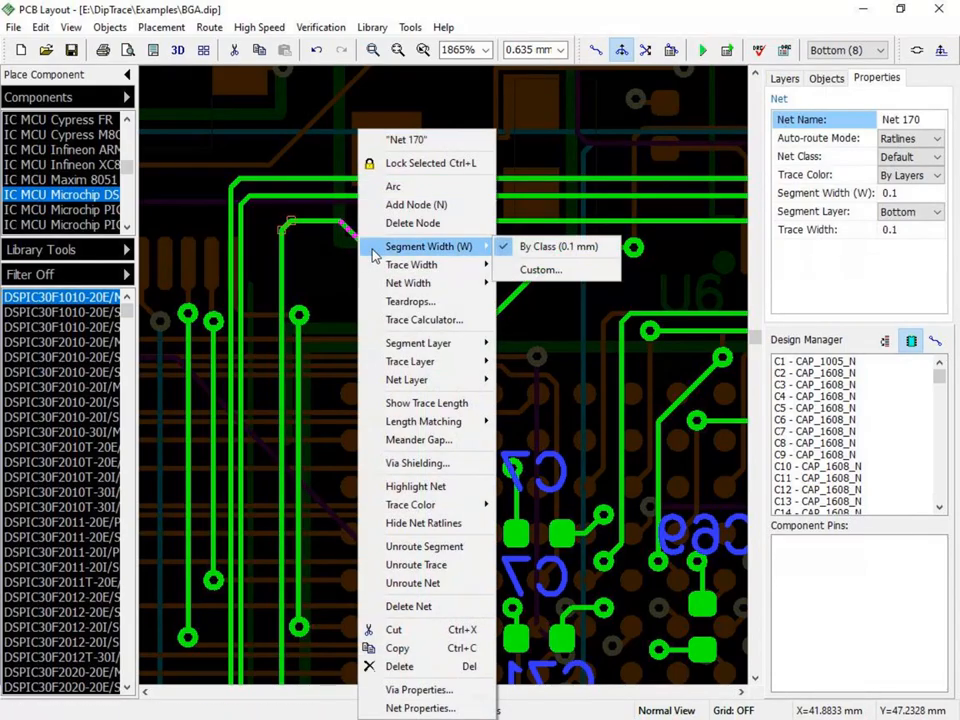
pyautogui.moveTo(385, 289)
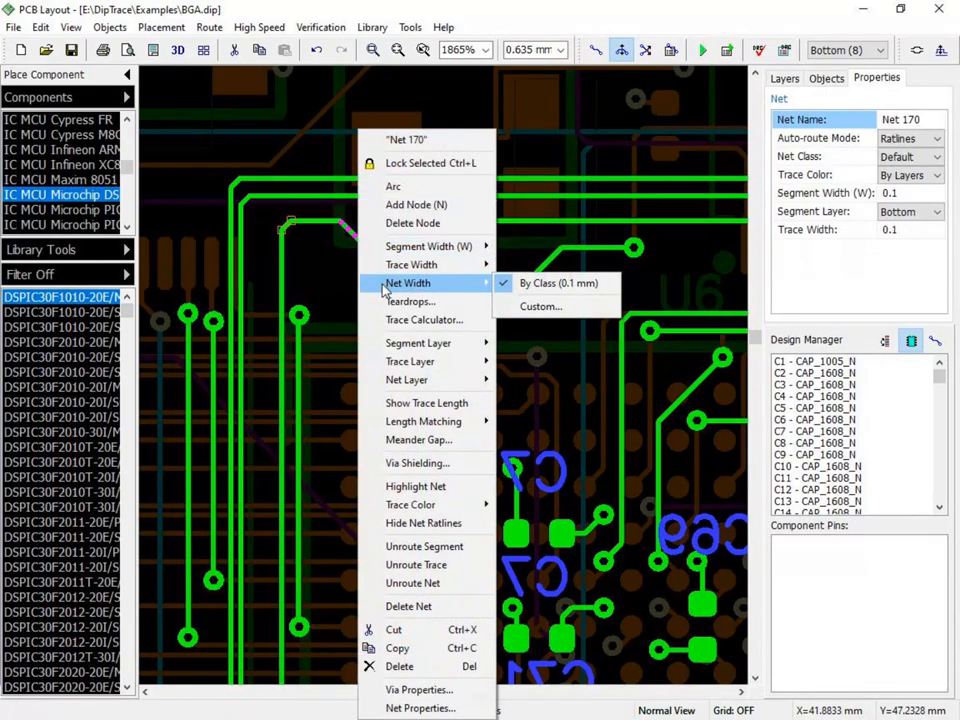
pyautogui.moveTo(452, 346)
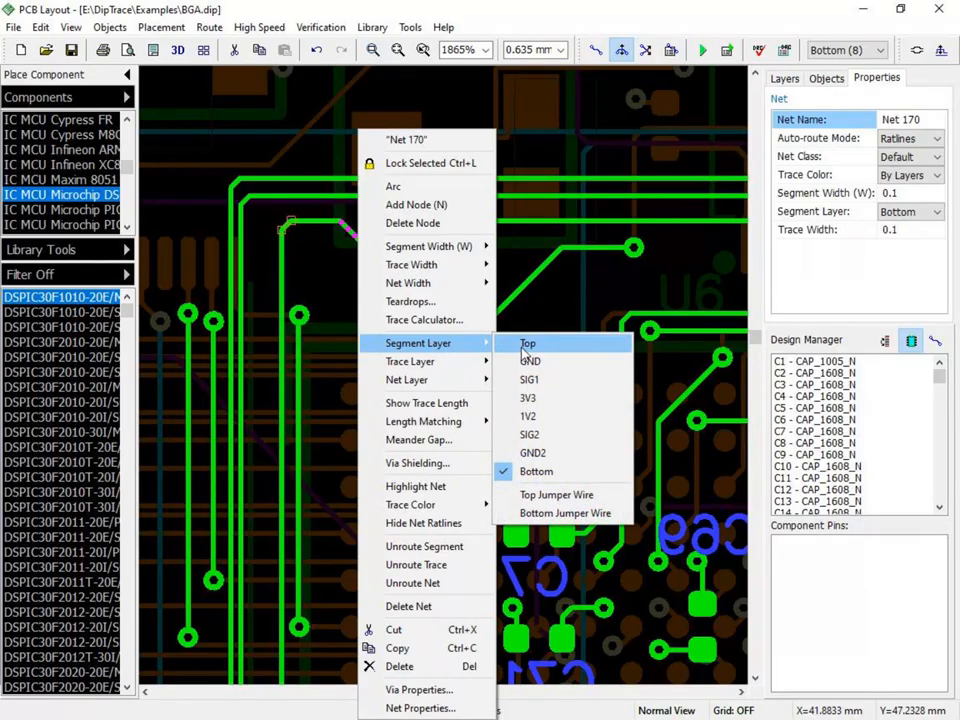
pyautogui.click(525, 346)
pyautogui.click(440, 311)
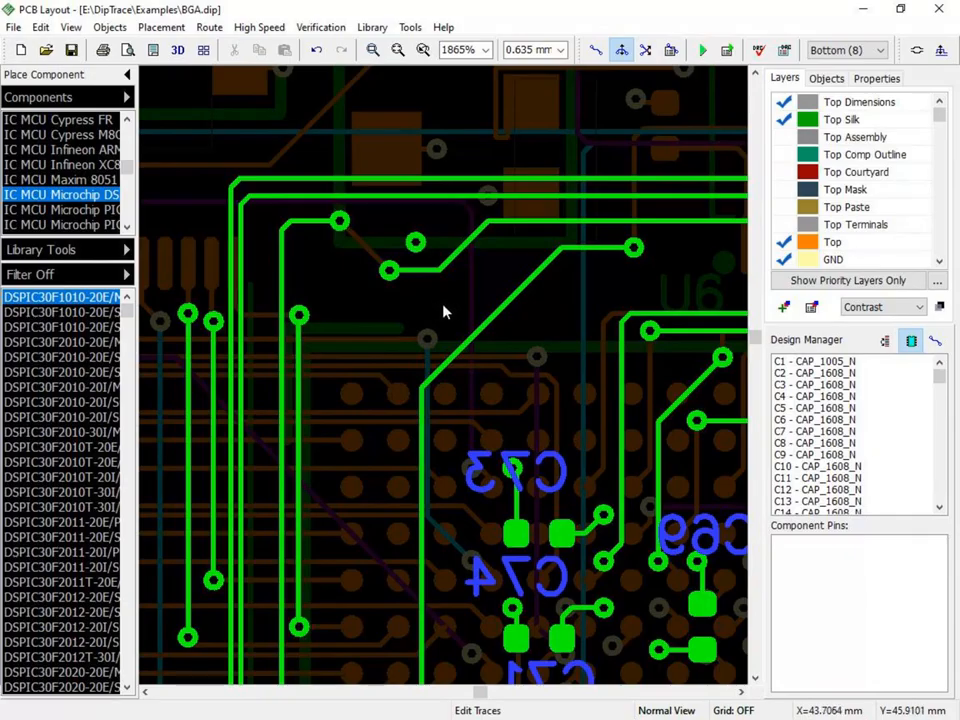
# - Set the diagonal Net 182 and Net 170 segments and the vertical Net 305 segment to 0.25 mm width, and return them to By Class (0.1 mm)
pyautogui.click(480, 320)
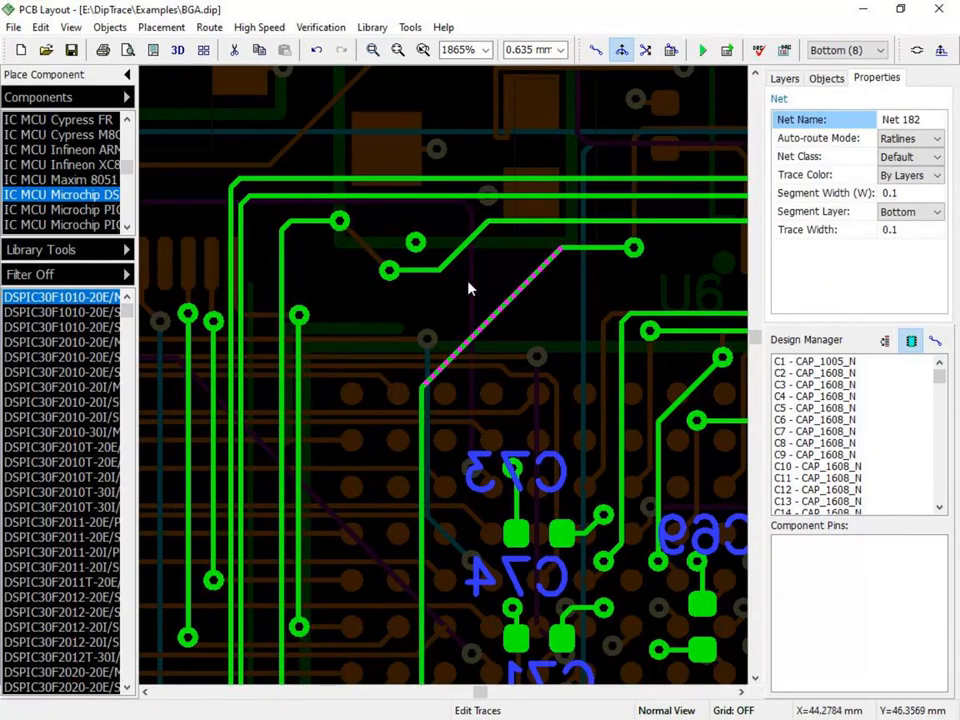
pyautogui.keyDown('ctrl'); pyautogui.click(459, 246); pyautogui.keyUp('ctrl')
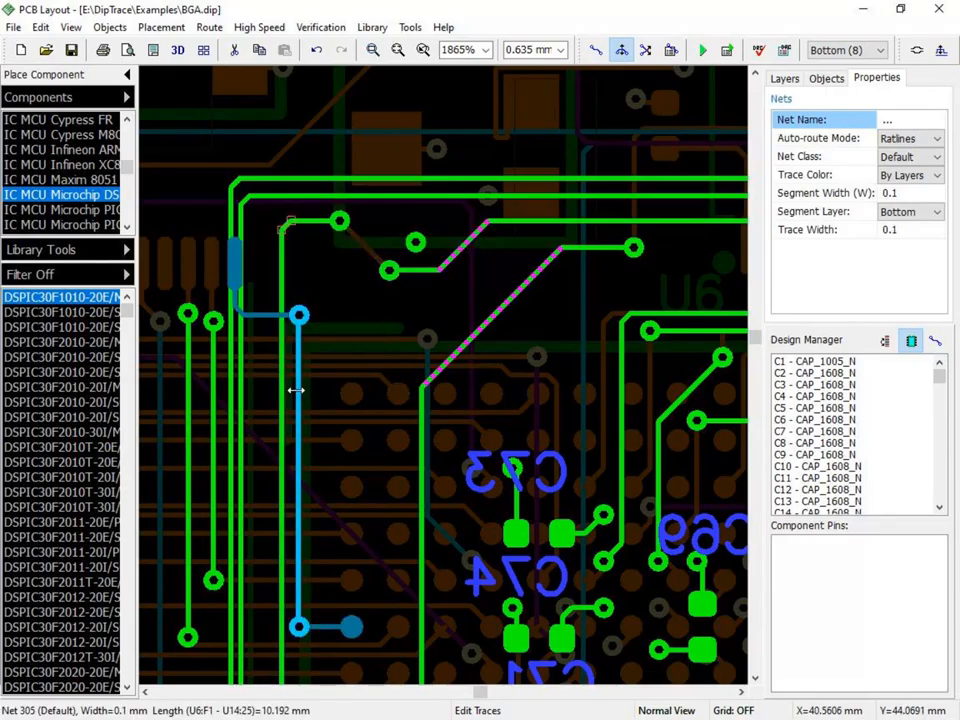
pyautogui.keyDown('ctrl'); pyautogui.click(298, 390); pyautogui.keyUp('ctrl')
pyautogui.rightClick(298, 390)
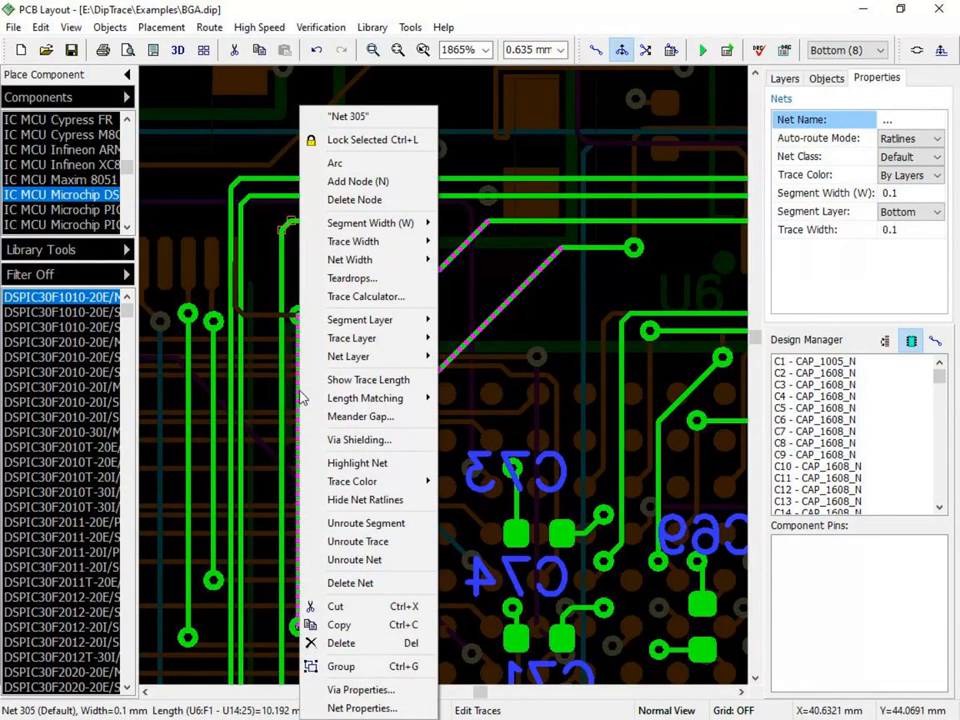
pyautogui.moveTo(380, 223)
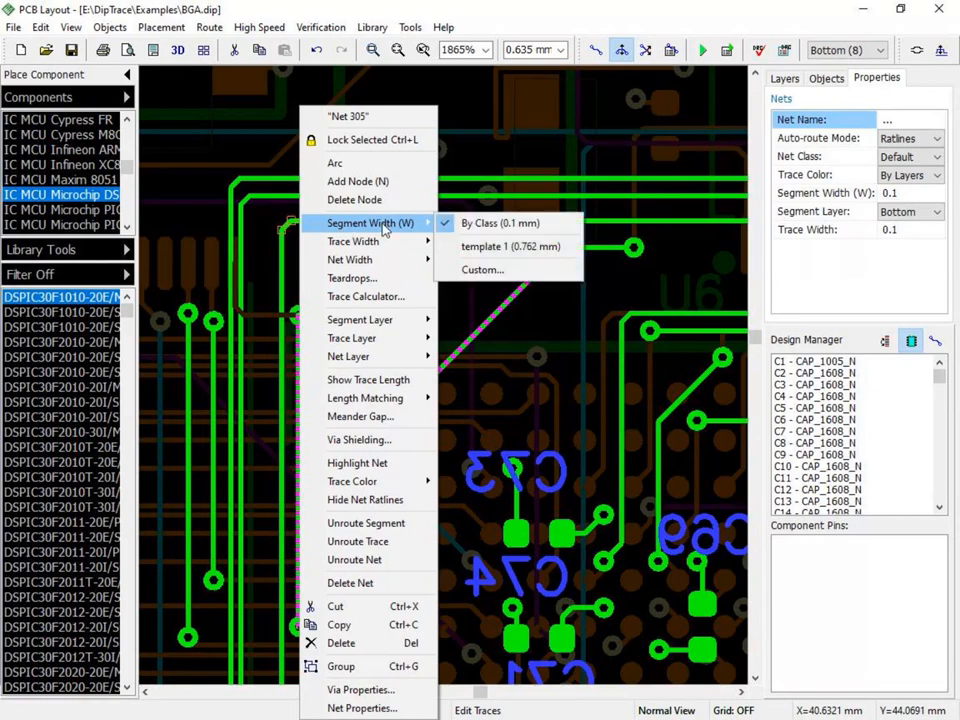
pyautogui.click(480, 270)
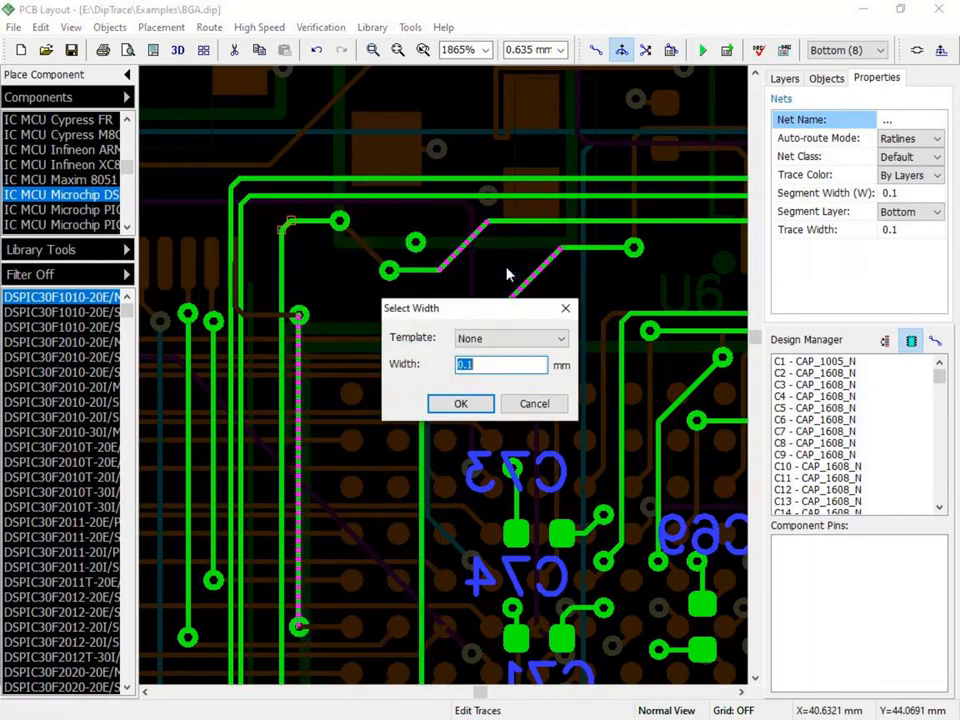
pyautogui.click(491, 366)
pyautogui.click(476, 403)
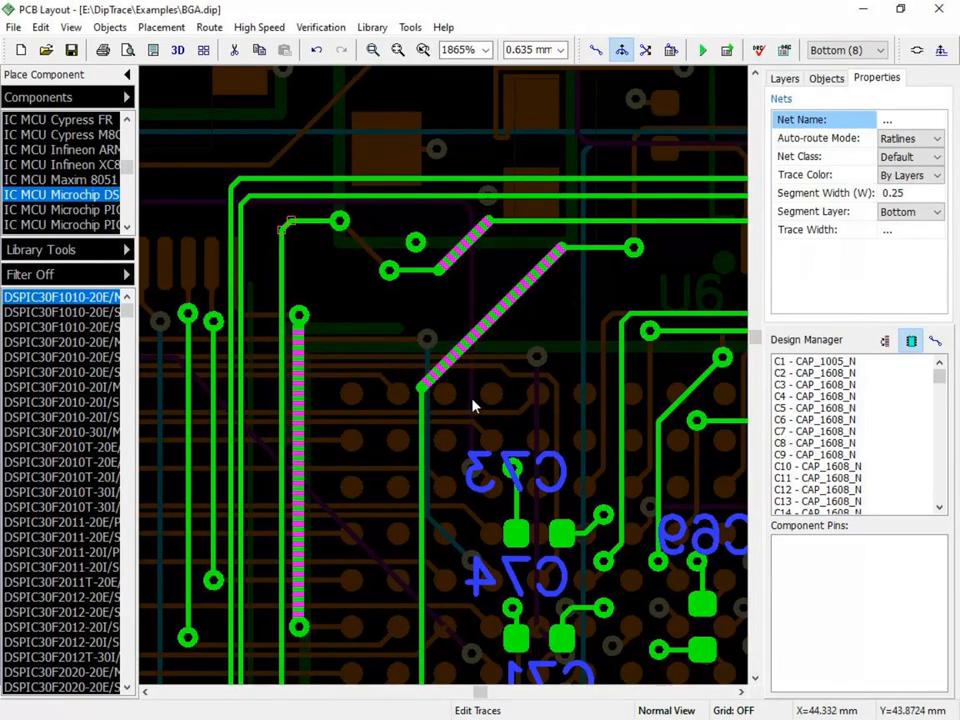
pyautogui.rightClick(436, 313)
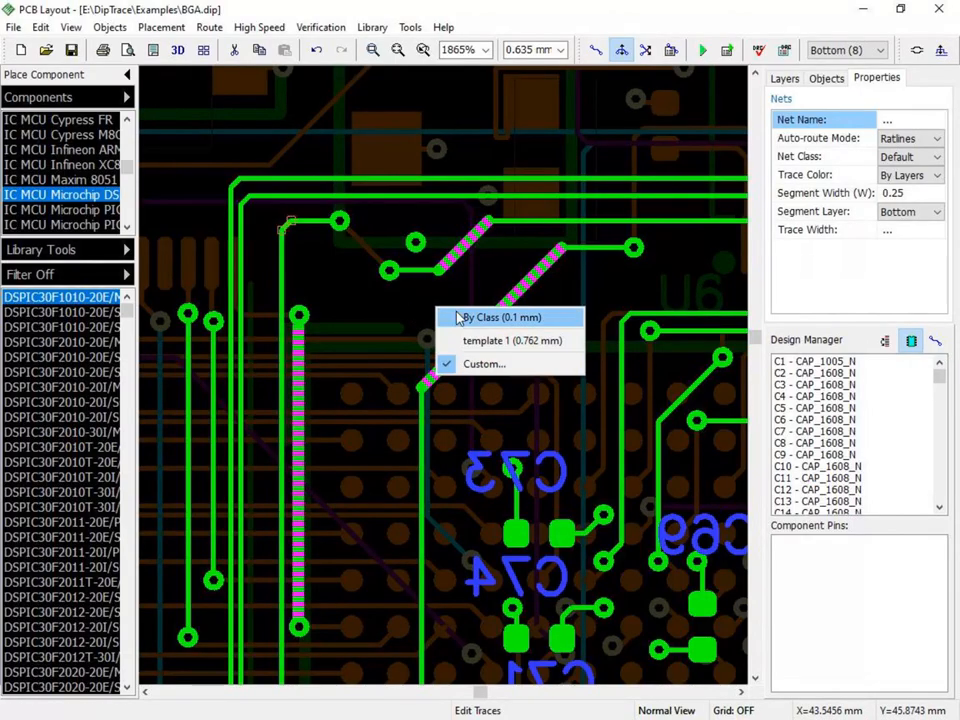
pyautogui.click(462, 317)
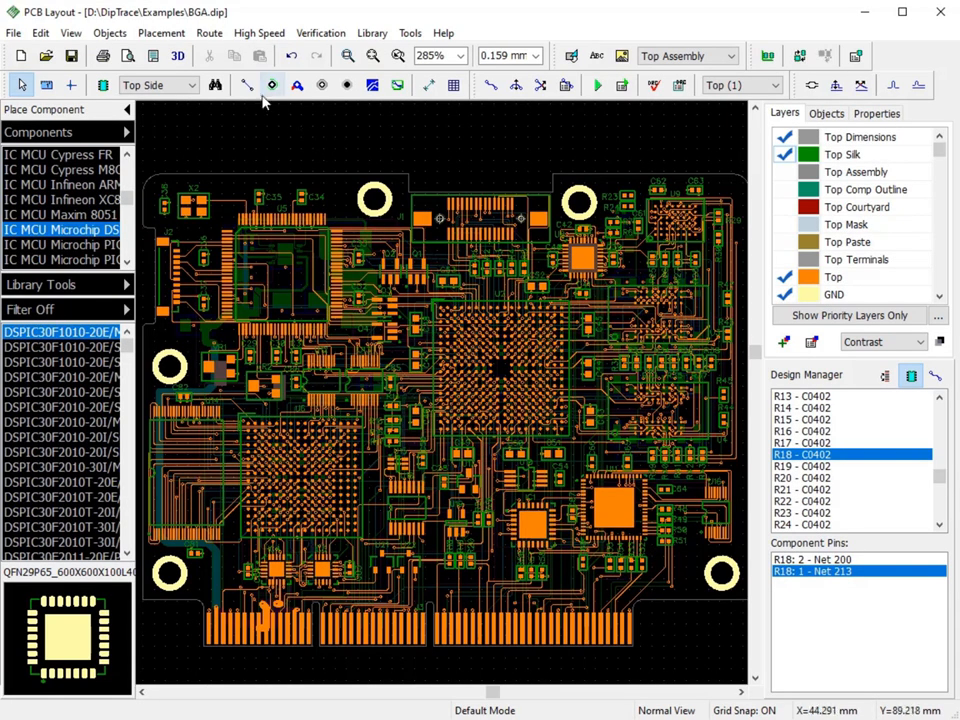
# - Add teardrops to all objects for through-hole pads and vias, SMD pads, trace width differences and T-junctions, using the default sizes
pyautogui.click(209, 33)
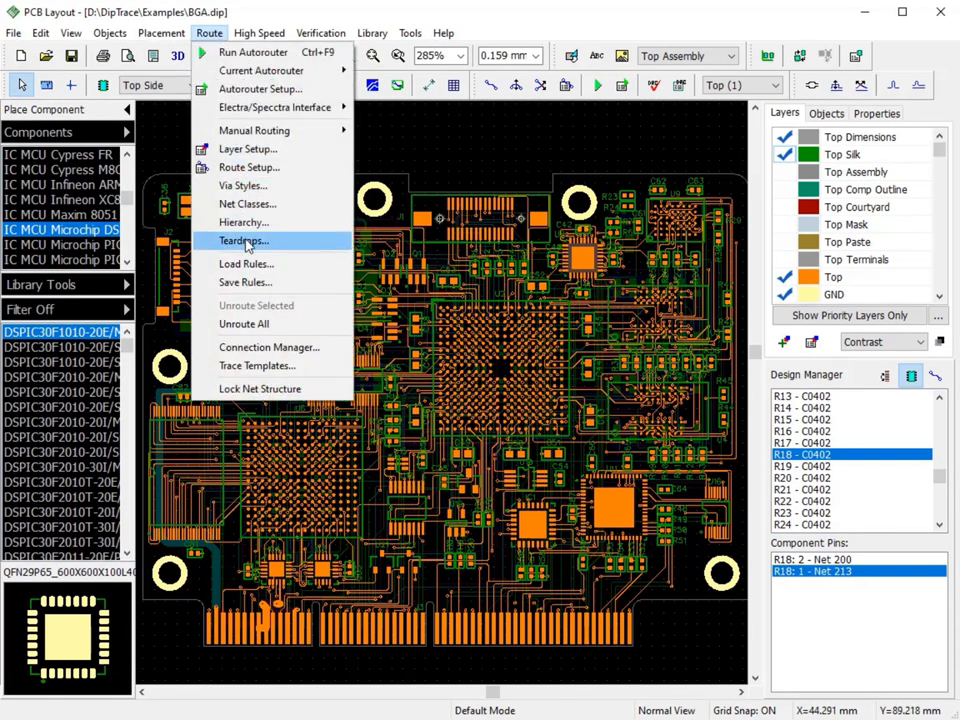
pyautogui.click(244, 241)
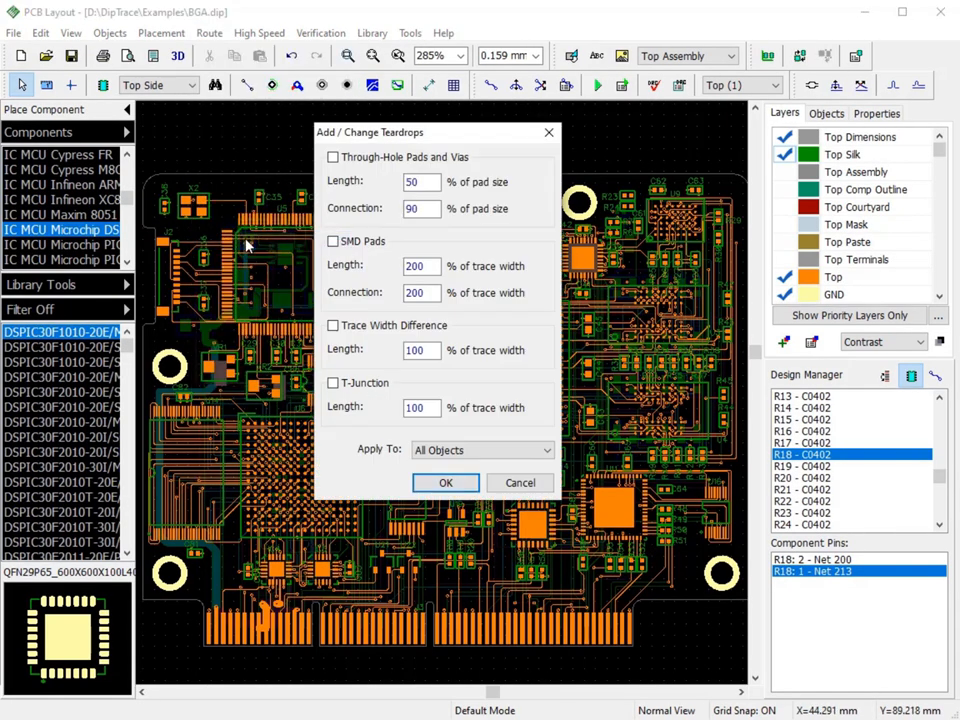
pyautogui.click(332, 158)
pyautogui.click(333, 241)
pyautogui.click(333, 326)
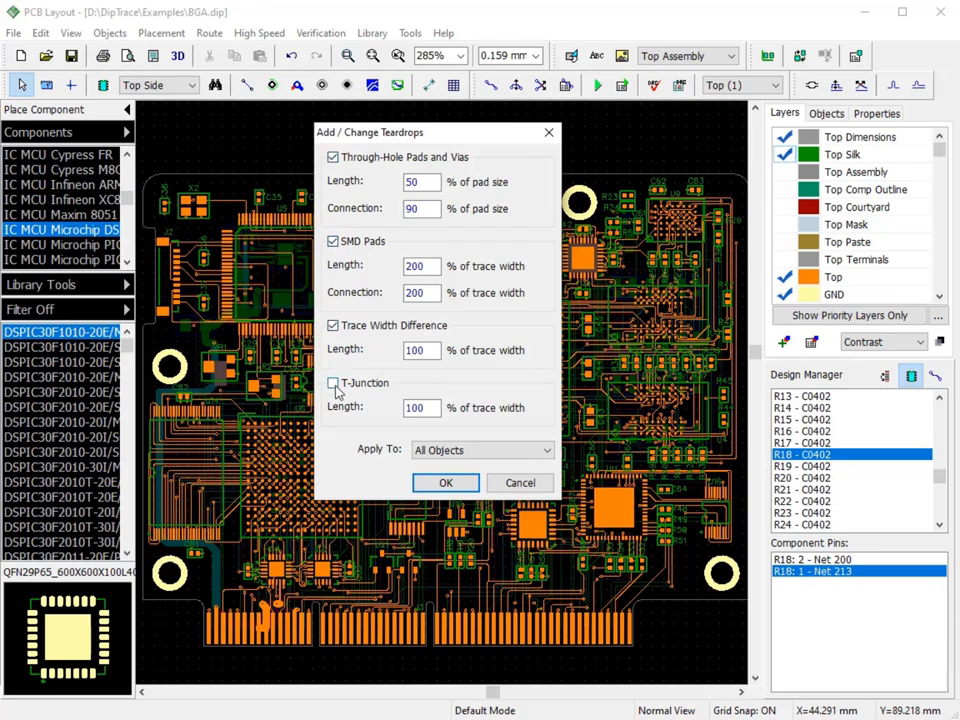
pyautogui.click(437, 487)
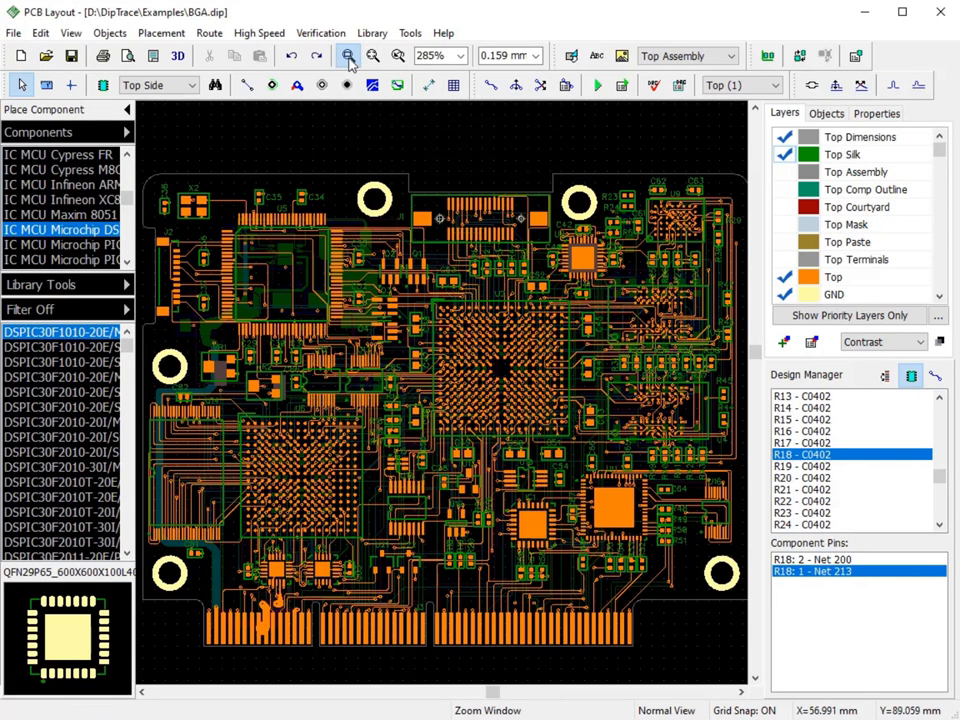
# - For R18's upper pad, set the SMD teardrop length to 300% and connection to 400% of trace width, applied to Selected Objects
pyautogui.moveTo(298, 350); pyautogui.dragTo(398, 452)
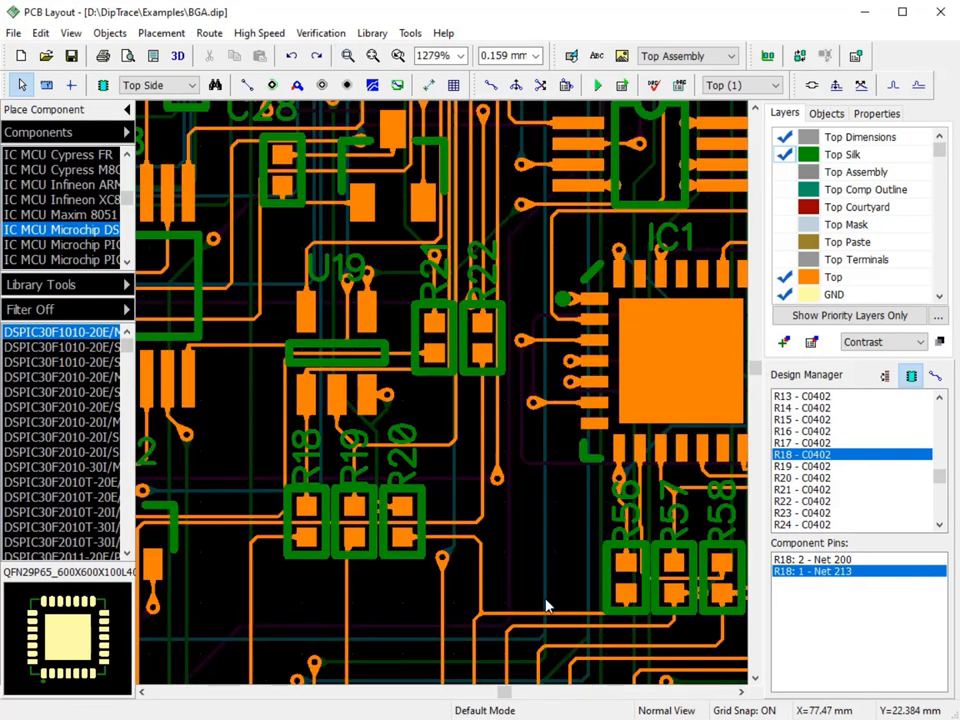
pyautogui.click(307, 508)
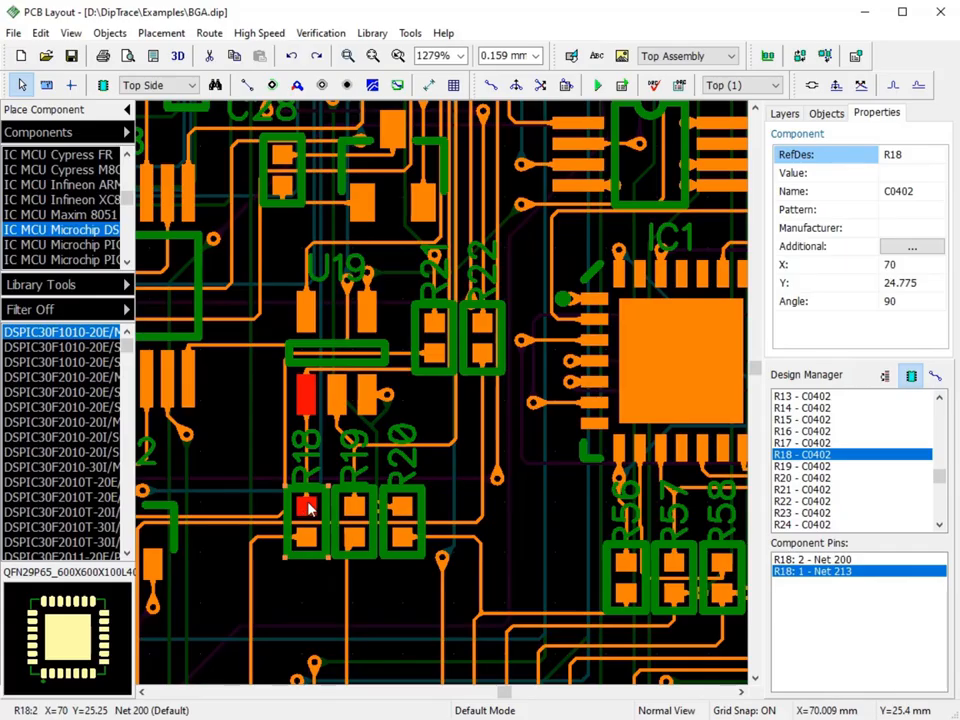
pyautogui.rightClick(308, 508)
pyautogui.click(358, 291)
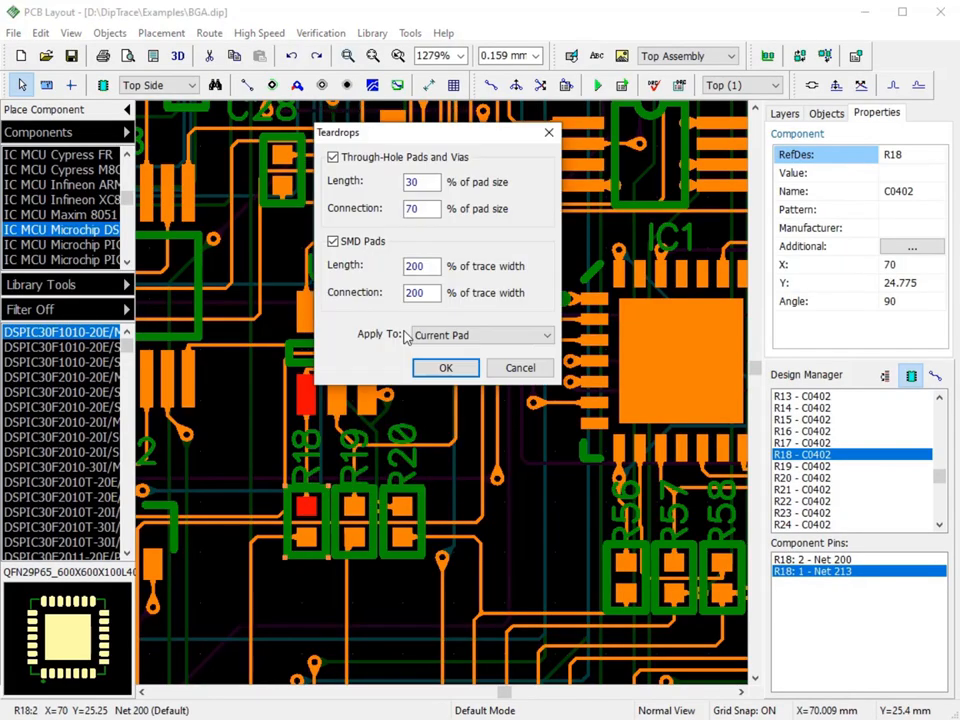
pyautogui.moveTo(422, 266); pyautogui.dragTo(404, 292)
pyautogui.write('300')
pyautogui.write('40')
pyautogui.click(548, 336)
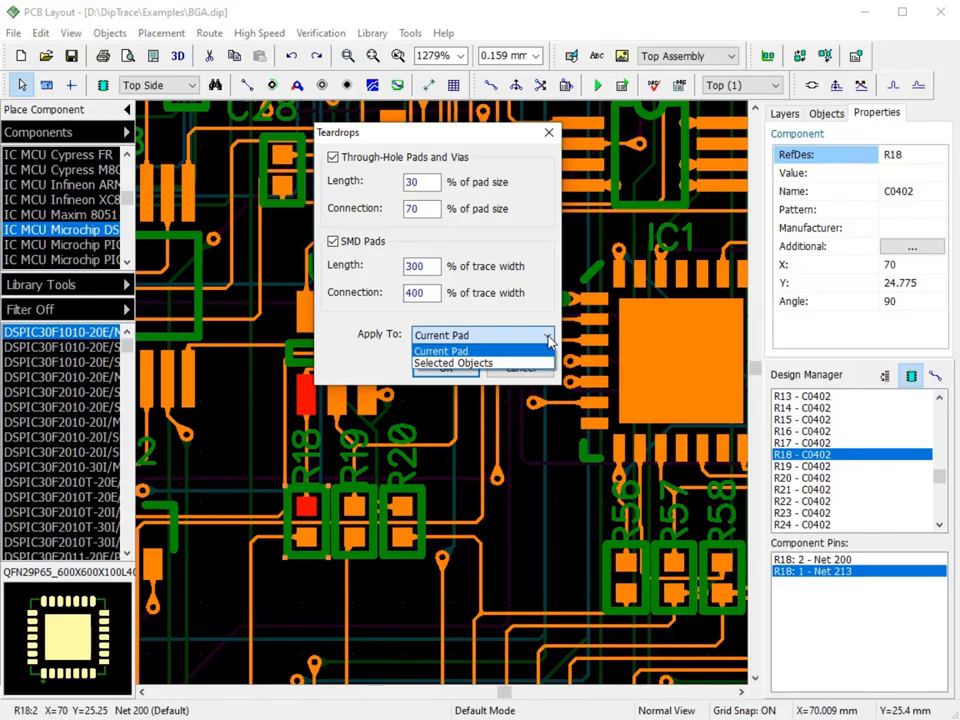
pyautogui.click(534, 362)
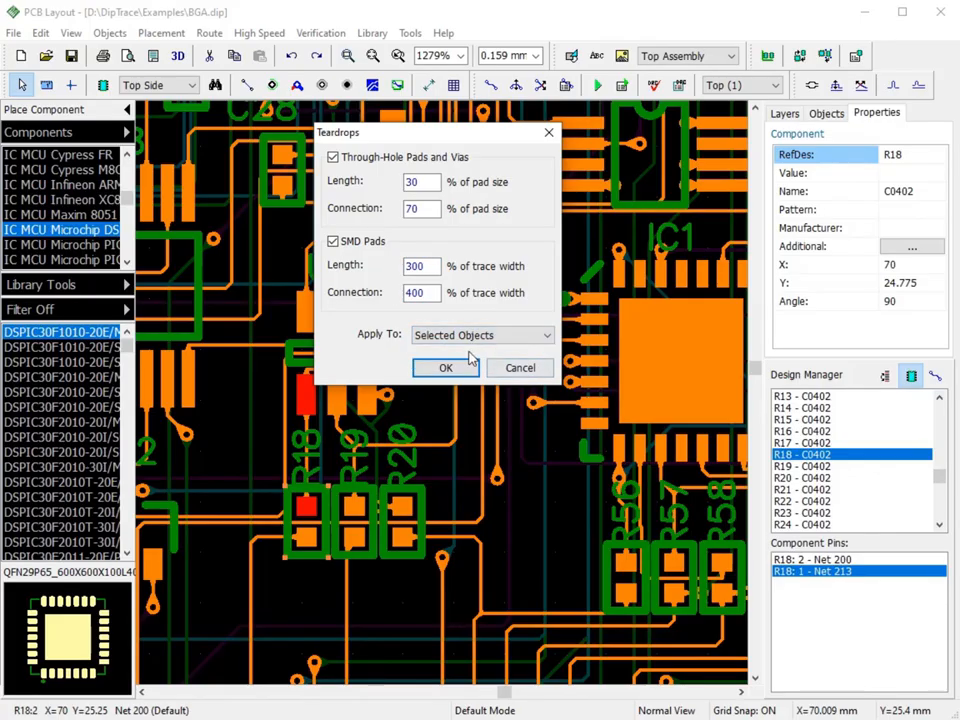